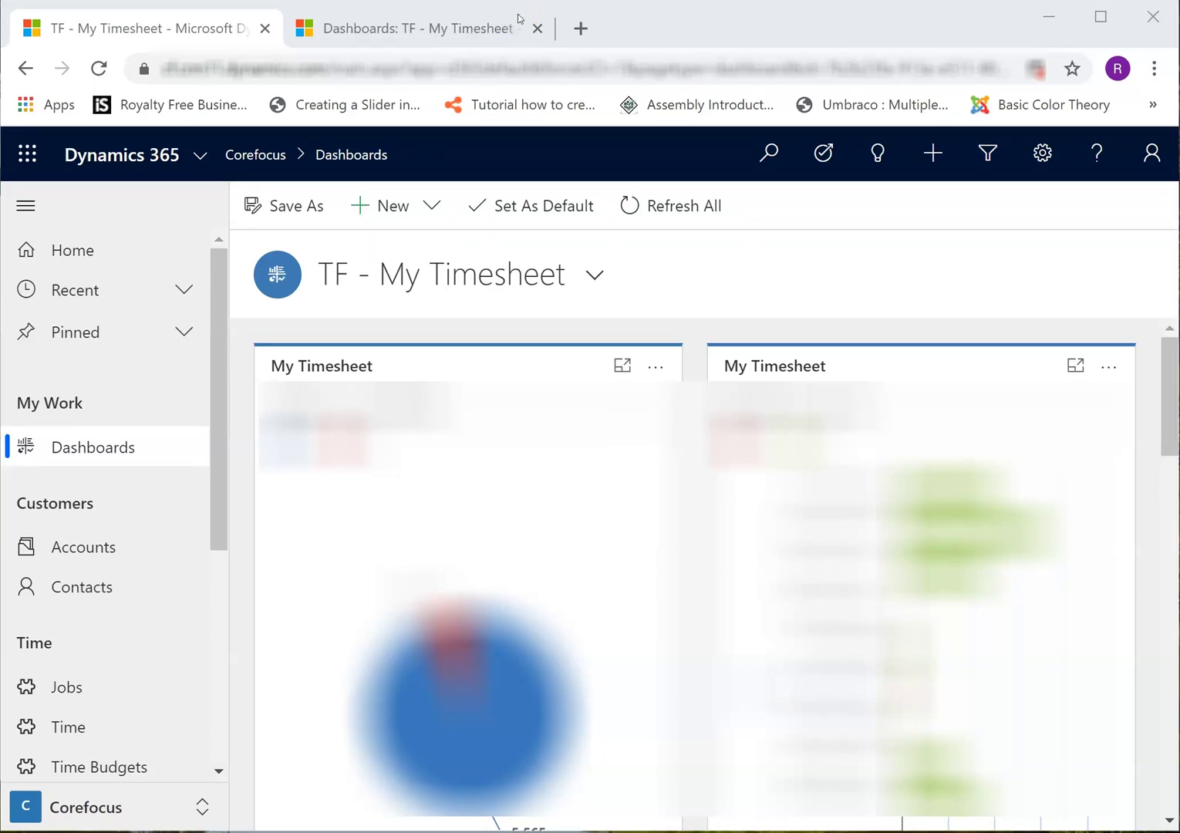
Switch the first tab to the ClickDimensions area and open the Web Content list.
click(201, 807)
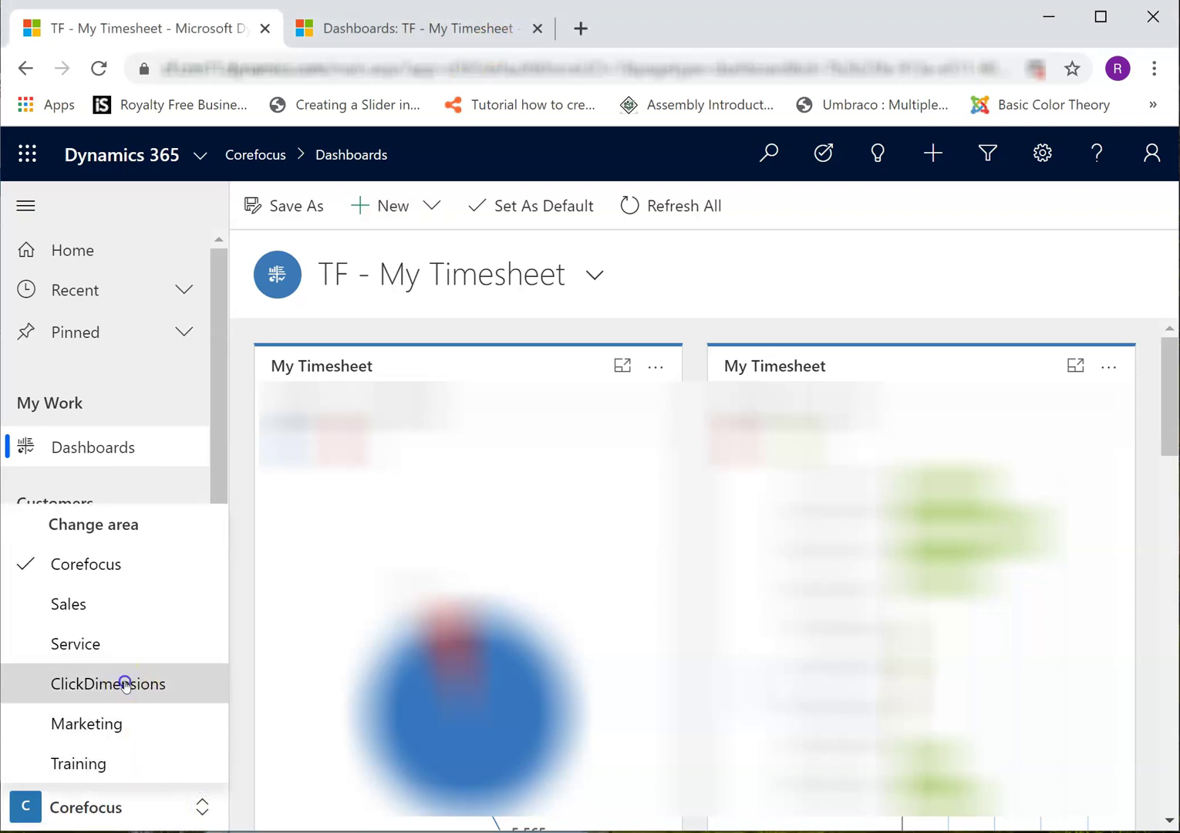
click(125, 685)
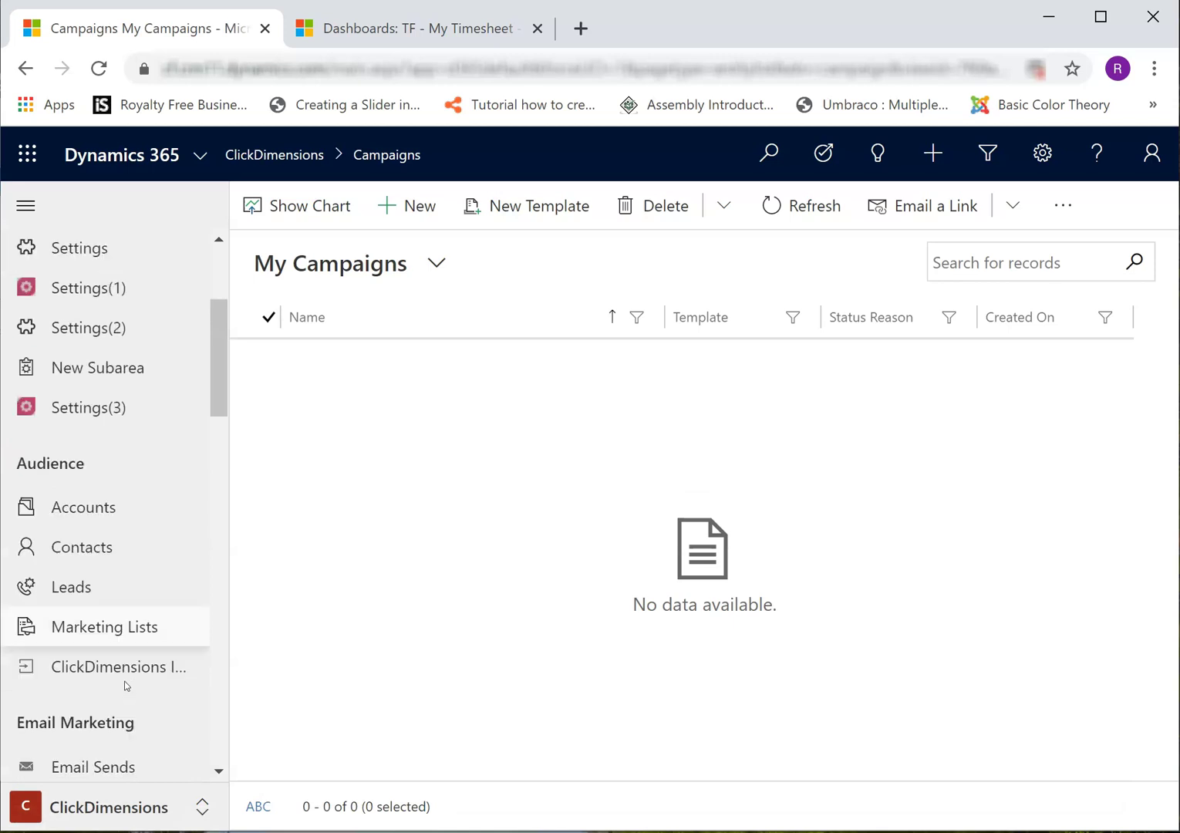
scroll(124, 681, down, 4)
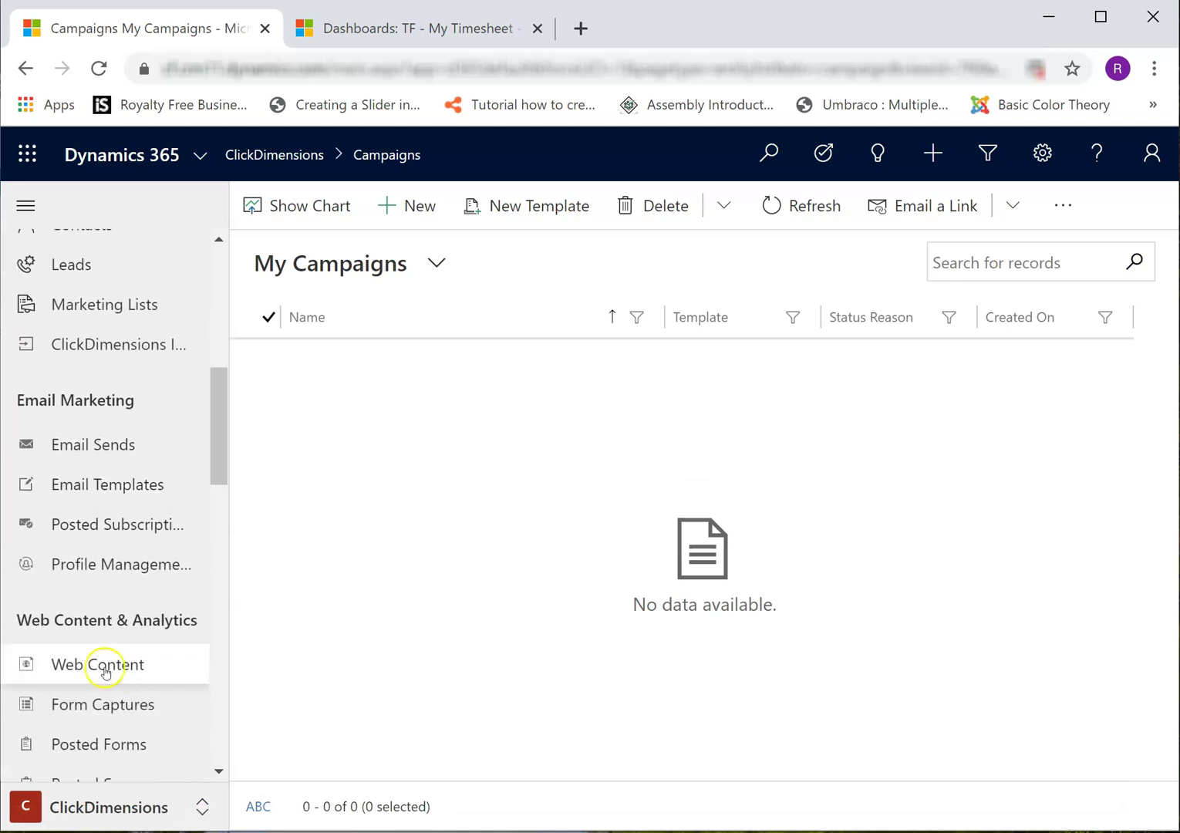
click(106, 672)
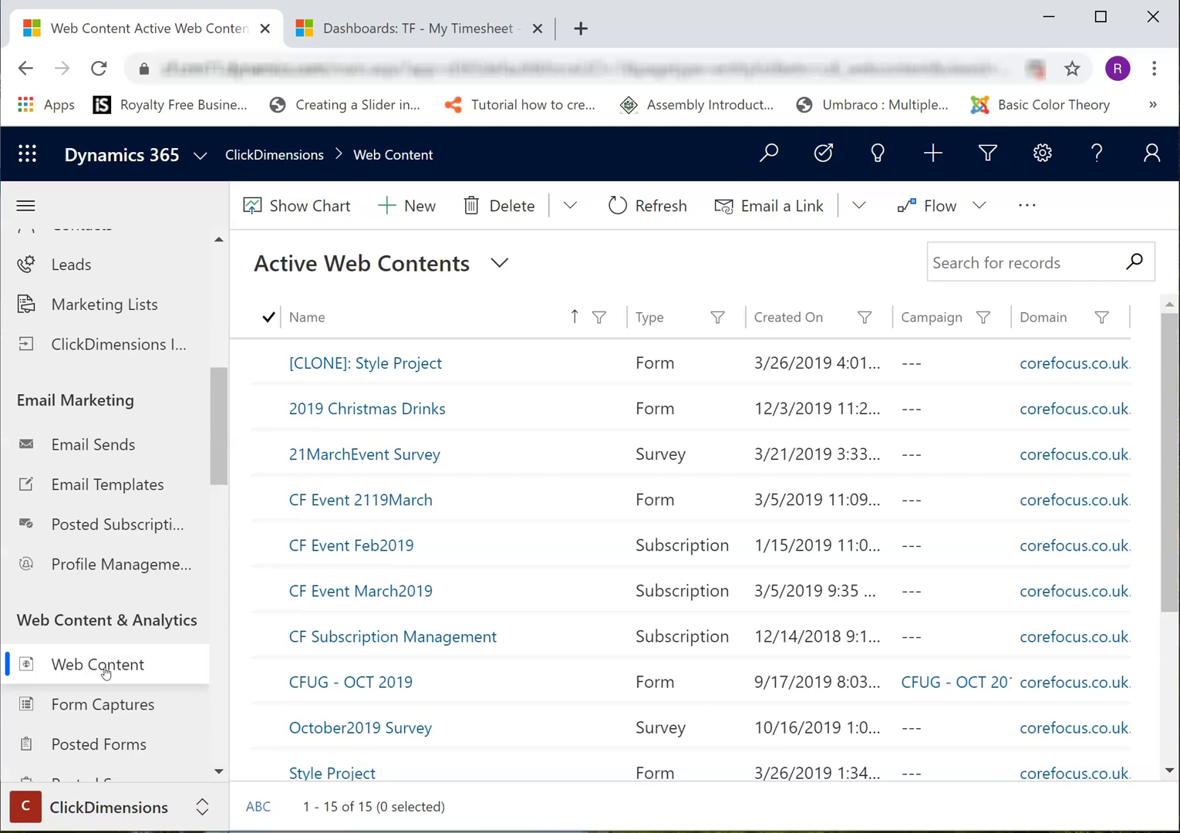
In the second tab, open Web Content from the ClickDimensions tile in the navigation menu.
click(417, 27)
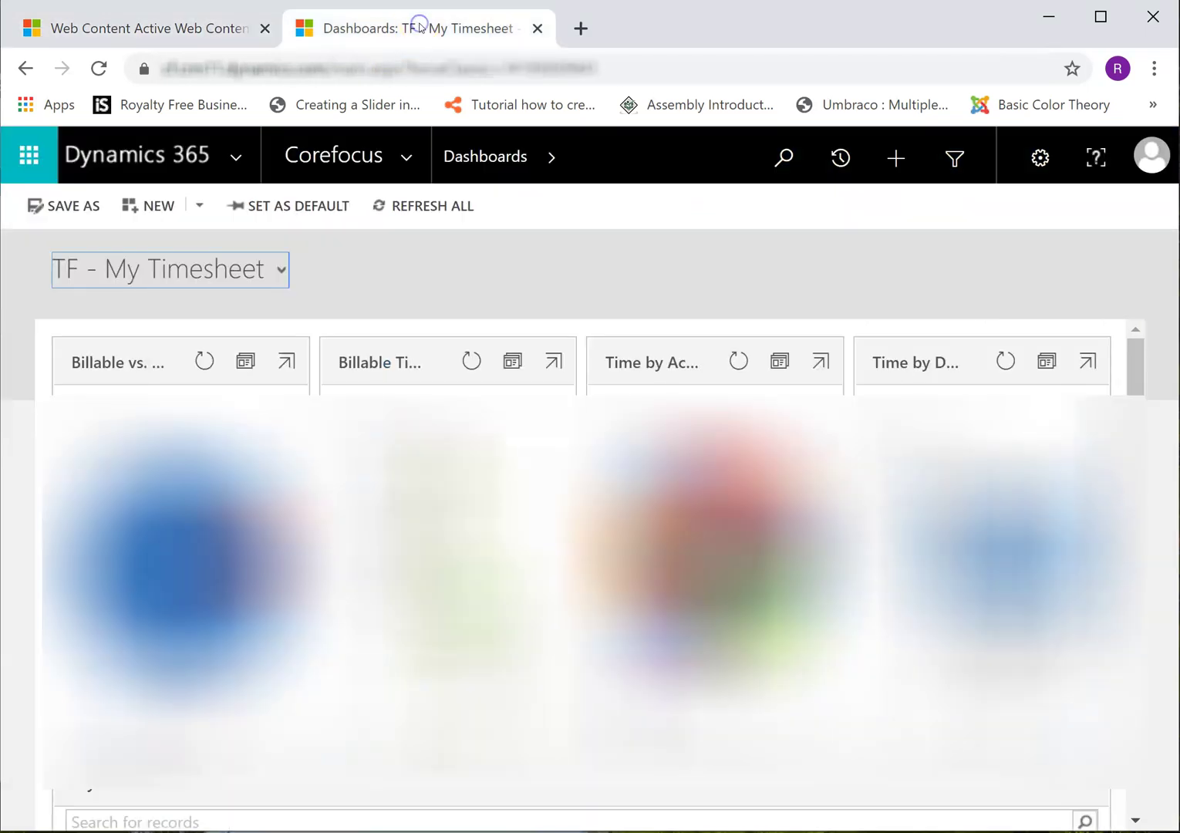
click(406, 156)
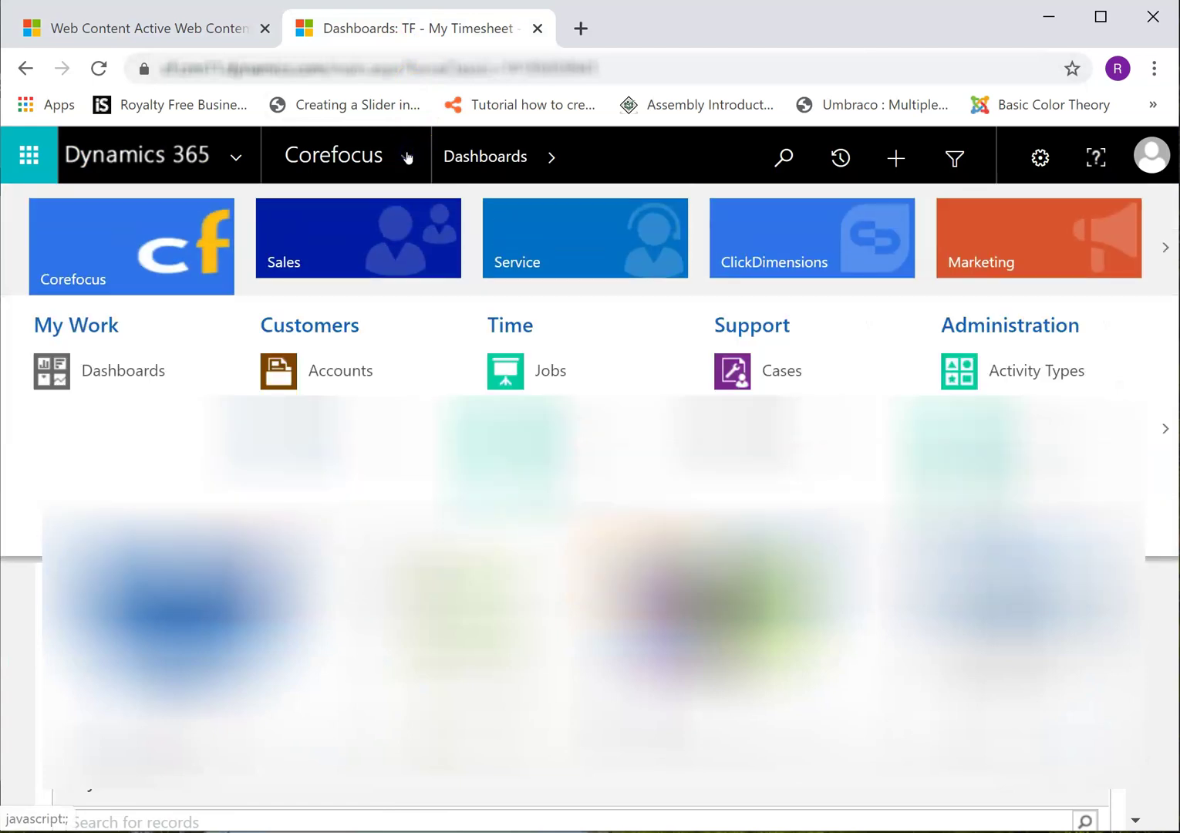
click(800, 231)
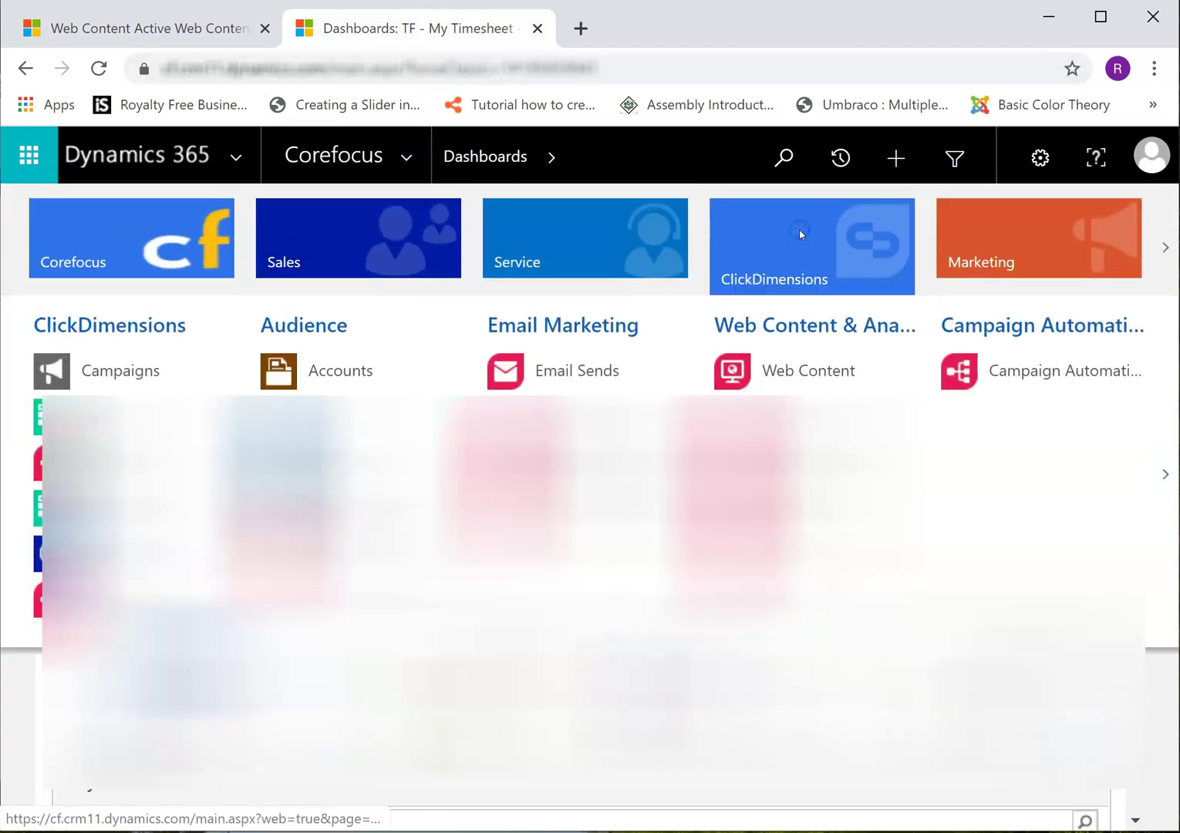
click(792, 376)
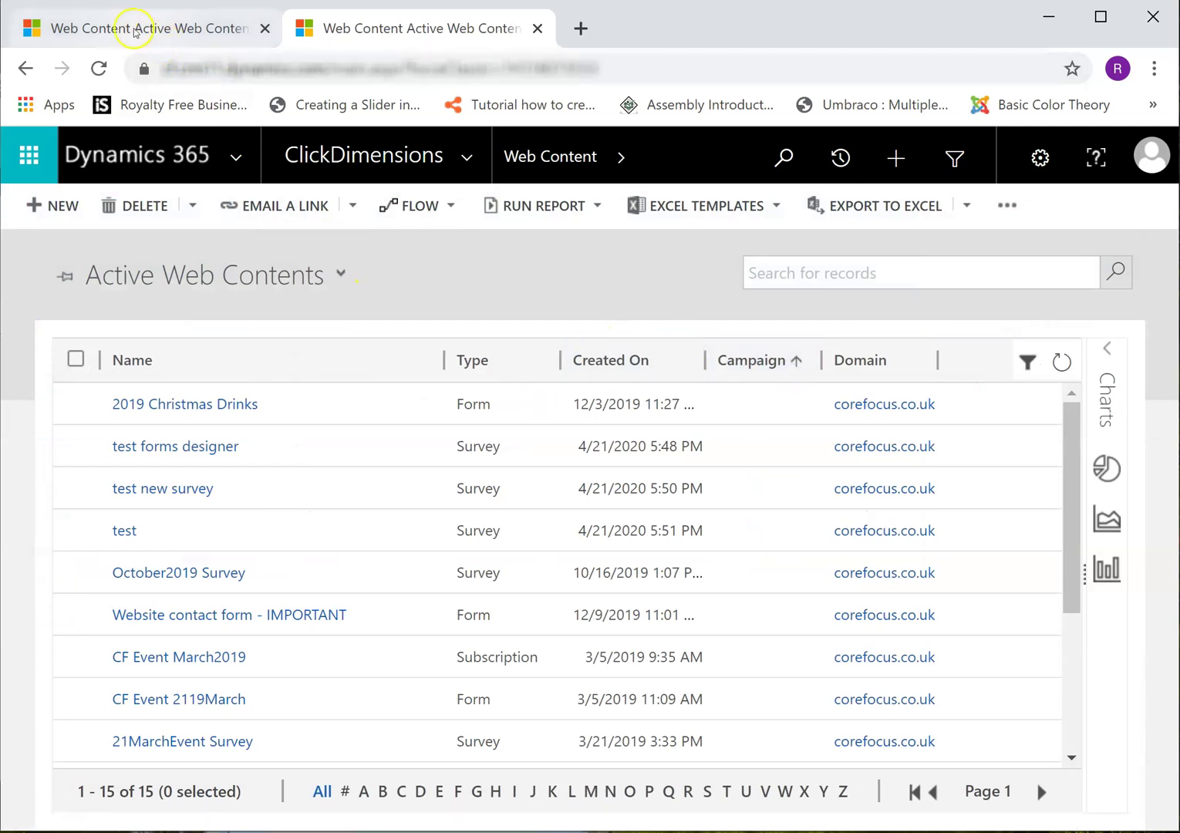
Start a new web content record named 'ClickDimensions survey video' with type Survey.
click(133, 31)
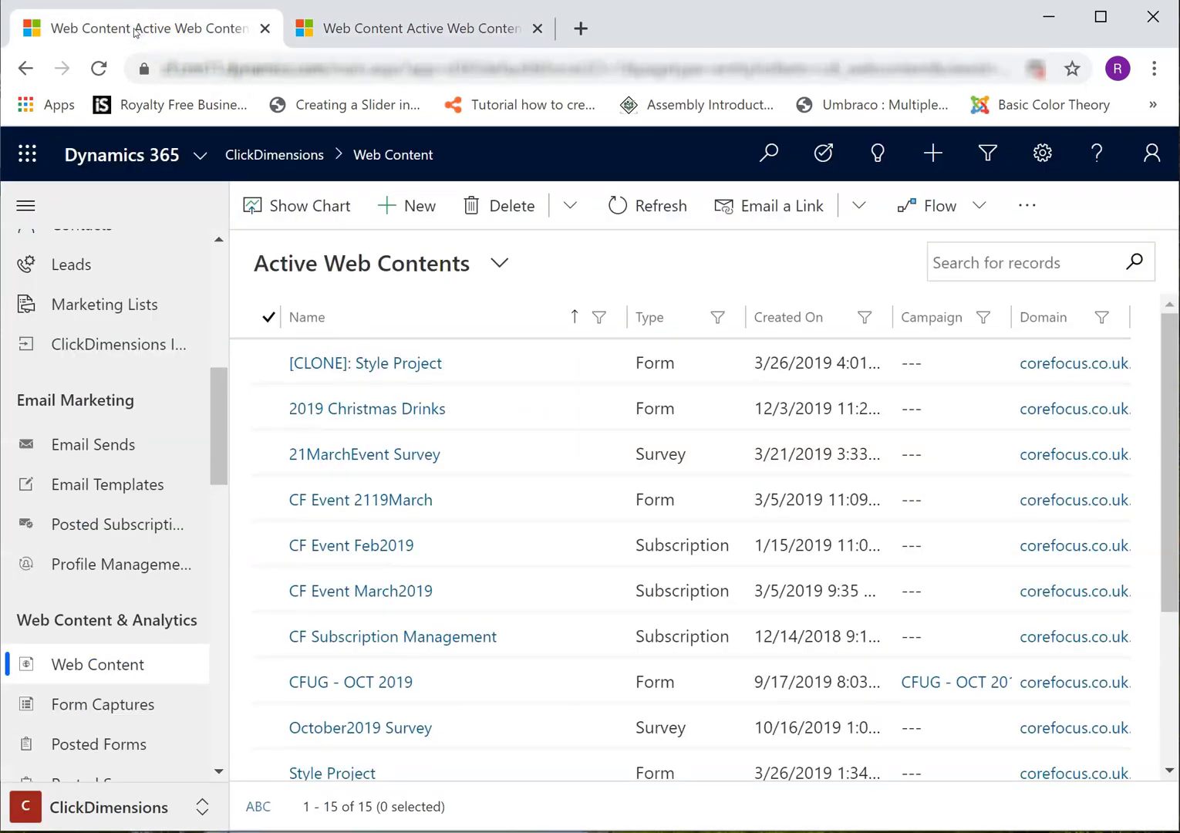
click(416, 208)
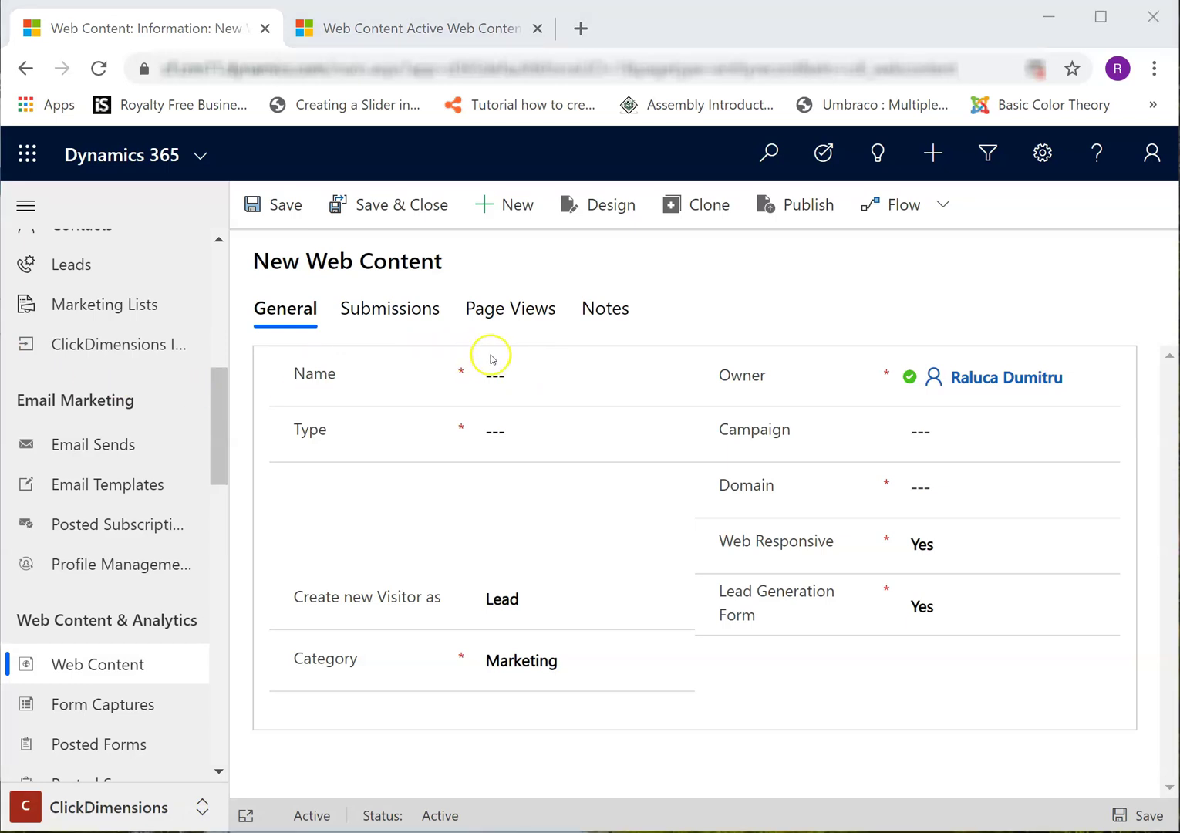
click(541, 376)
text(ClickDimensions survey video)
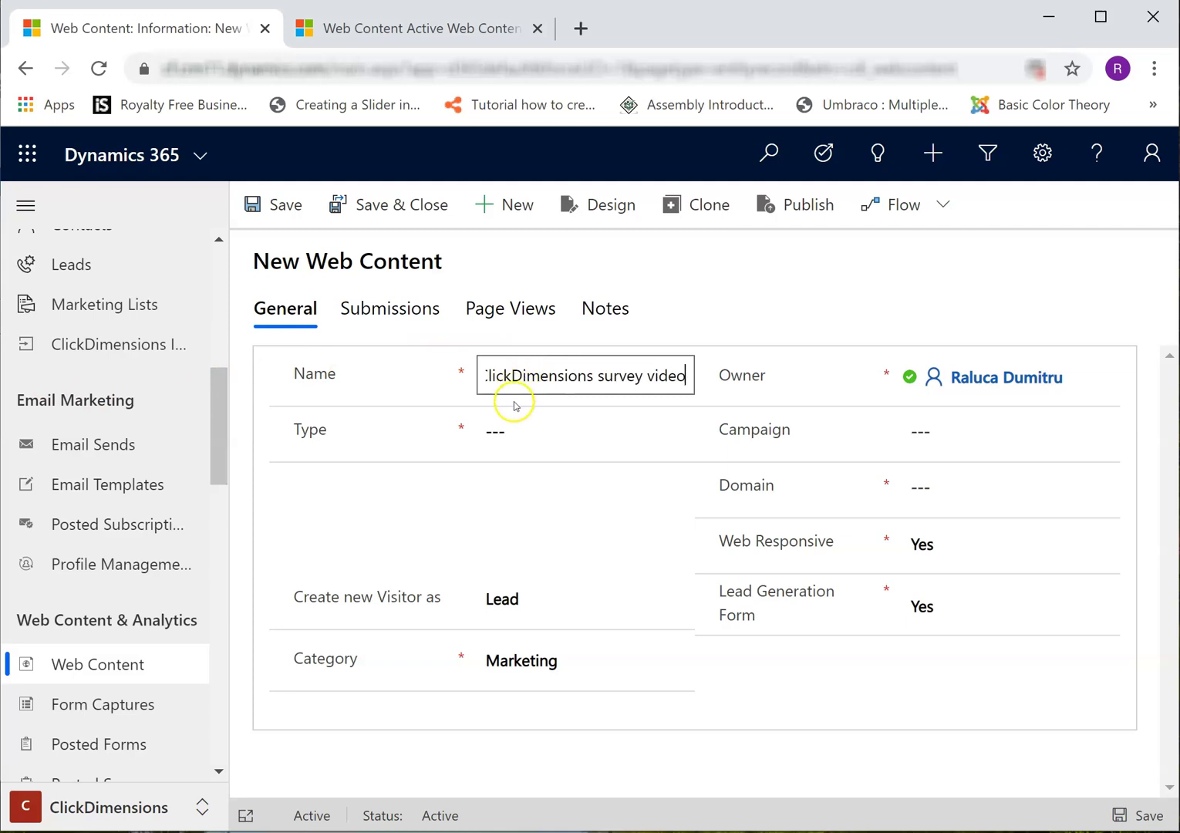
click(513, 430)
click(518, 431)
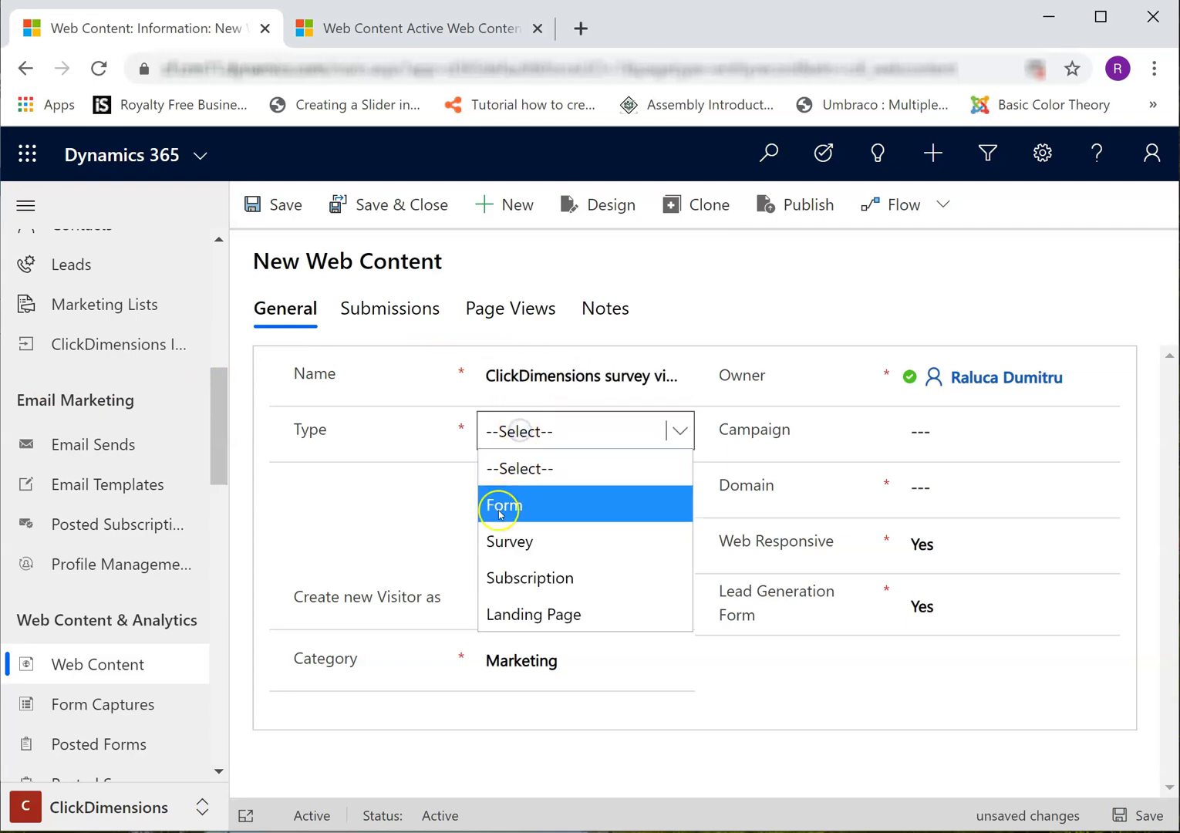
click(507, 541)
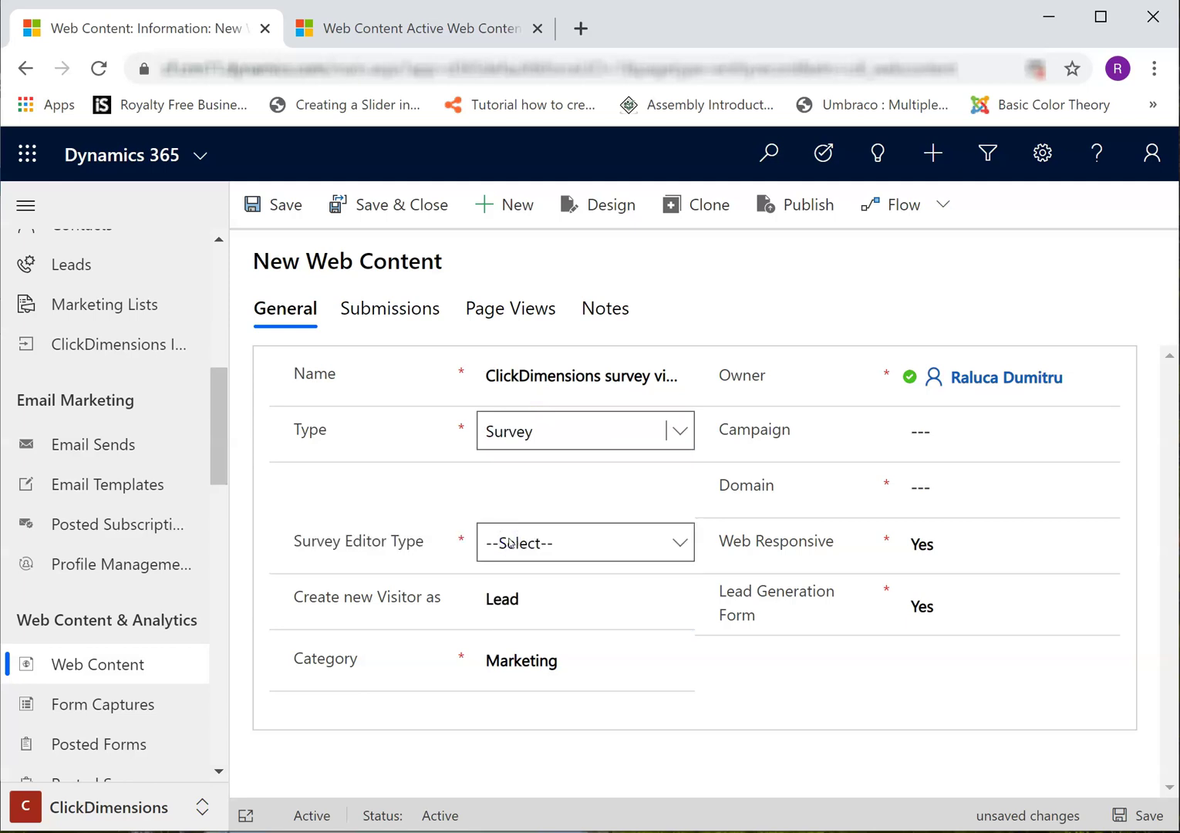
Set the survey editor to Forms Designer and the domain to corefocus.co.uk, then save.
click(575, 542)
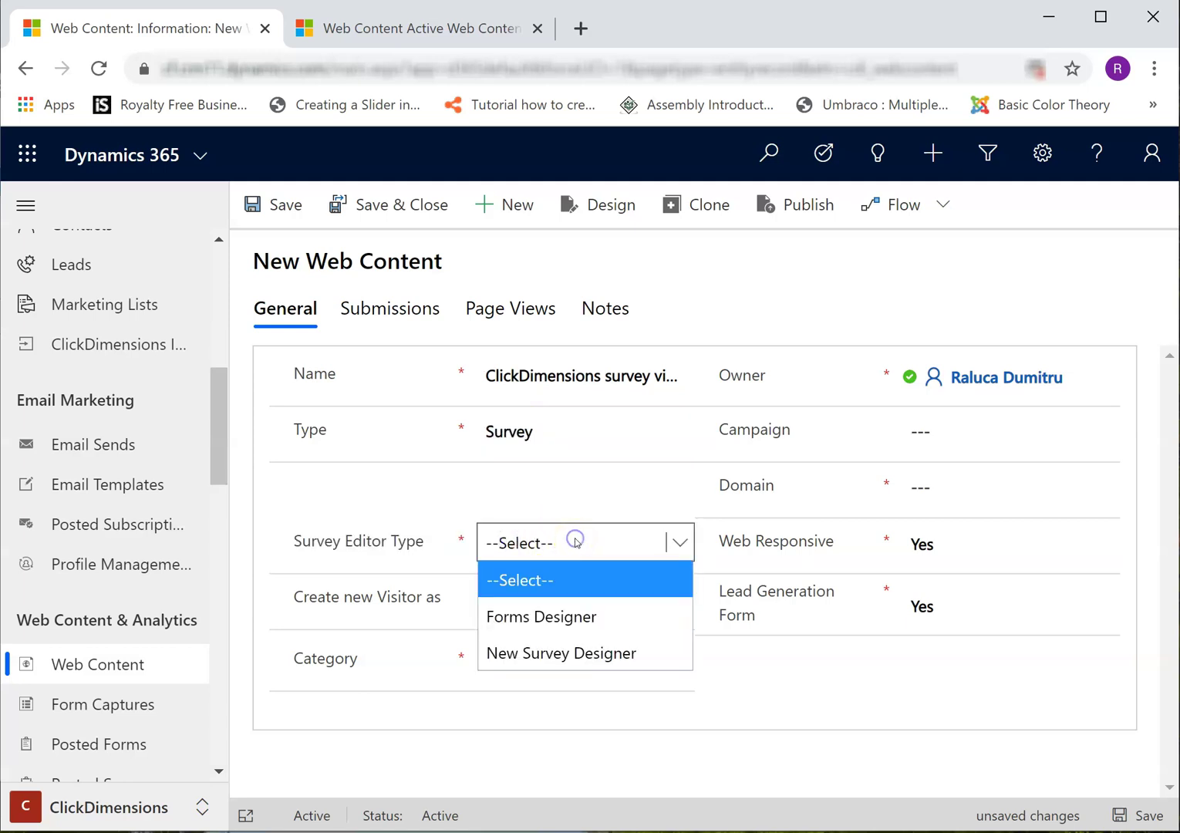
click(575, 617)
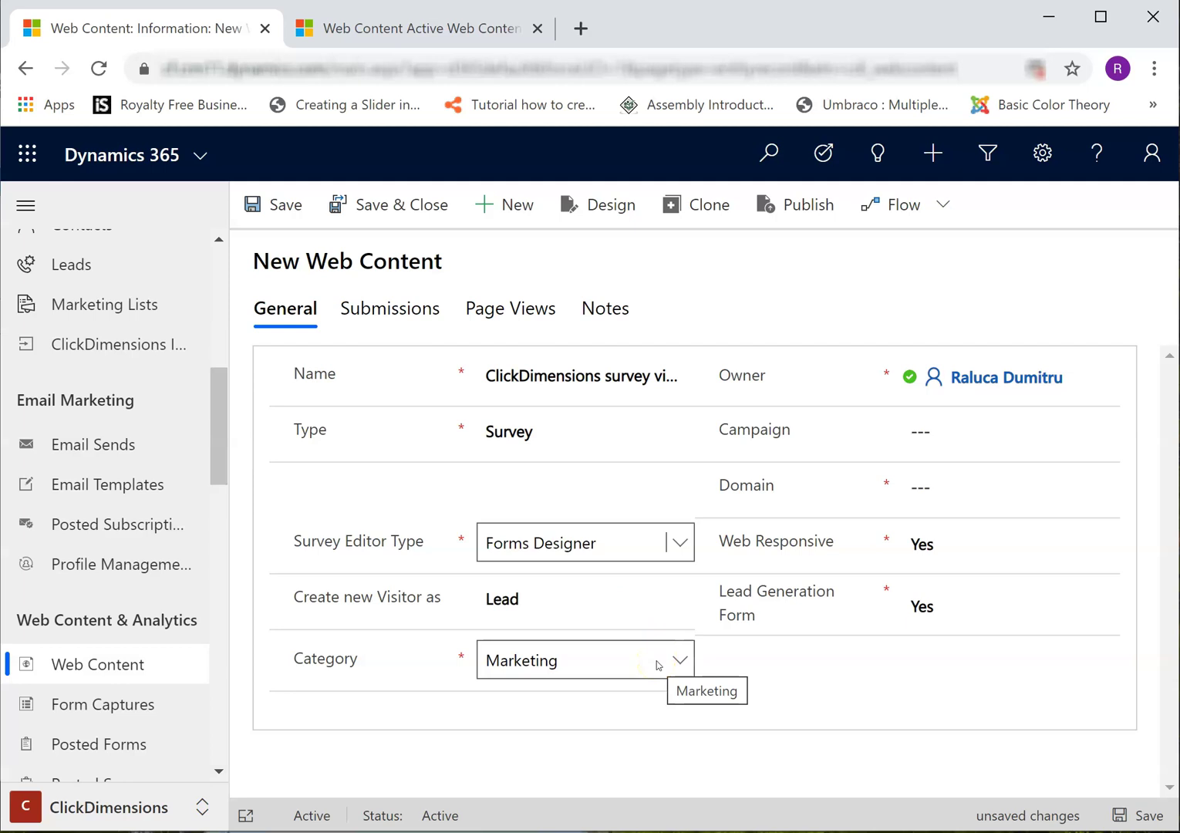
click(974, 493)
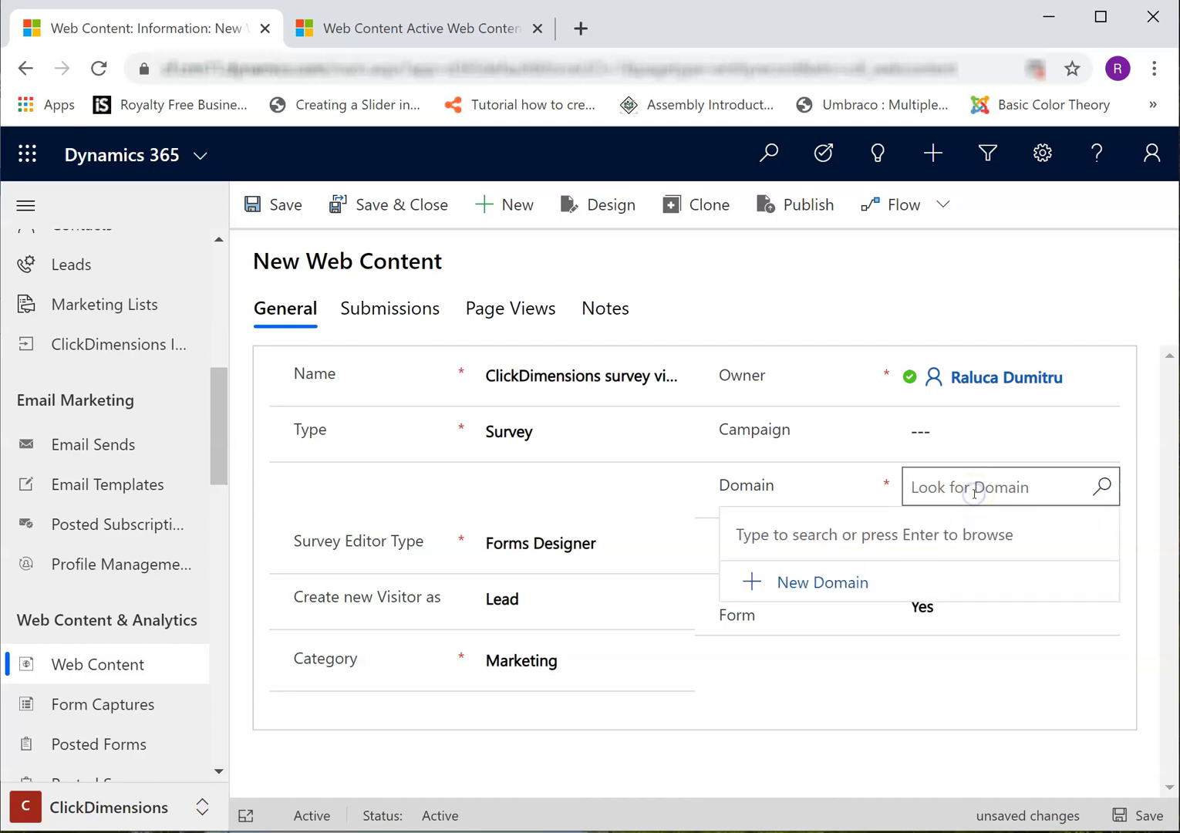
click(1103, 489)
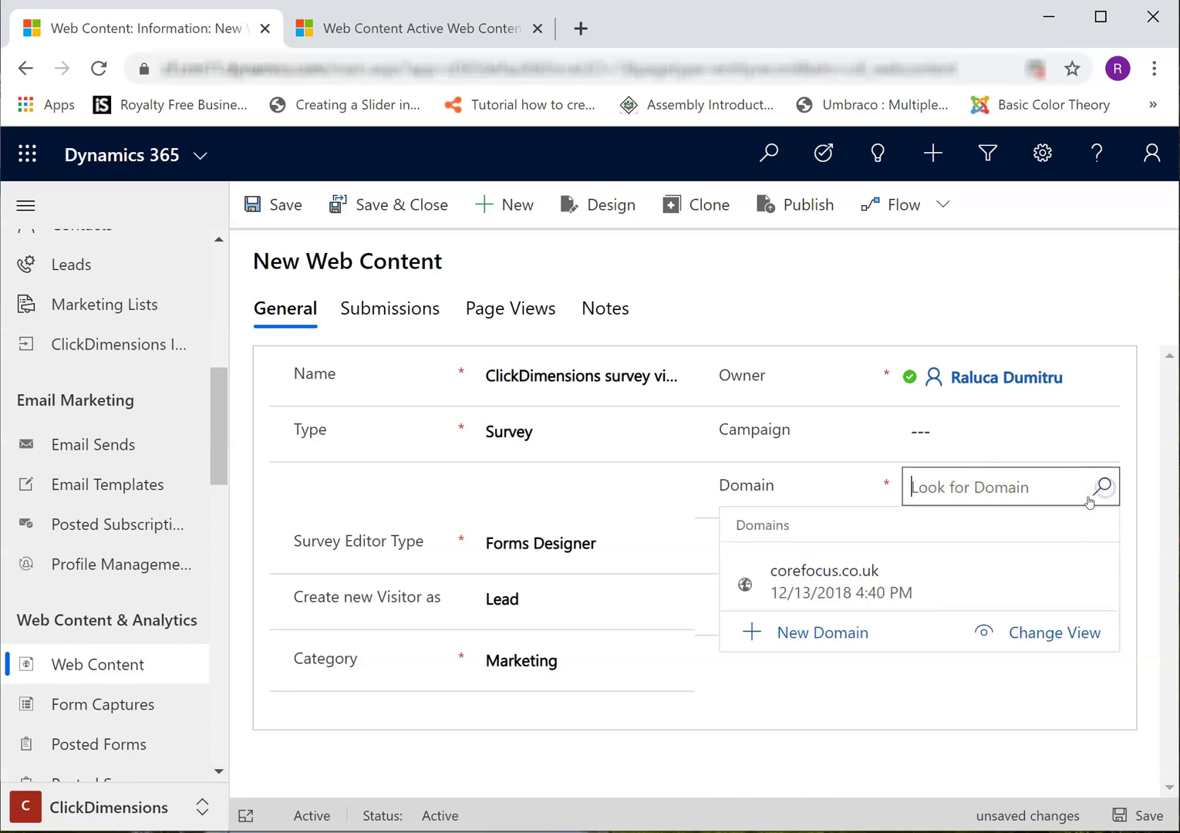
click(1005, 577)
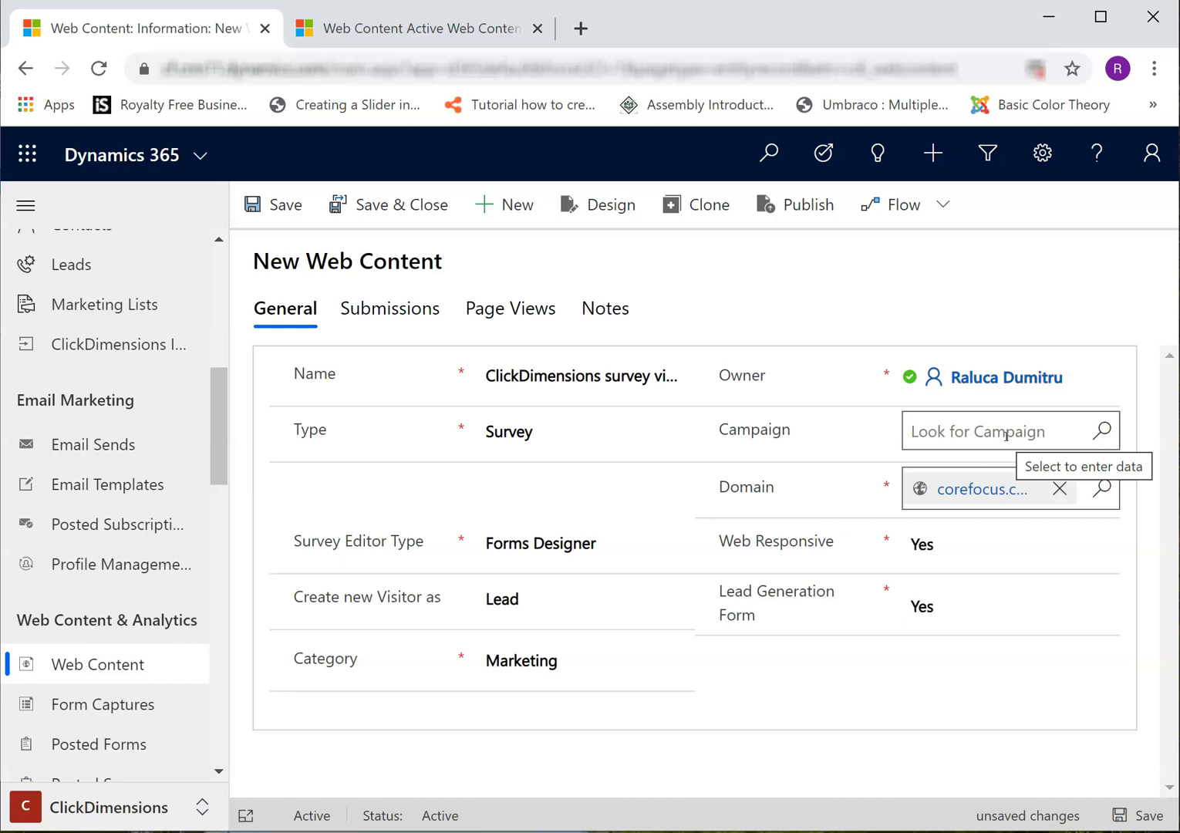
click(1149, 815)
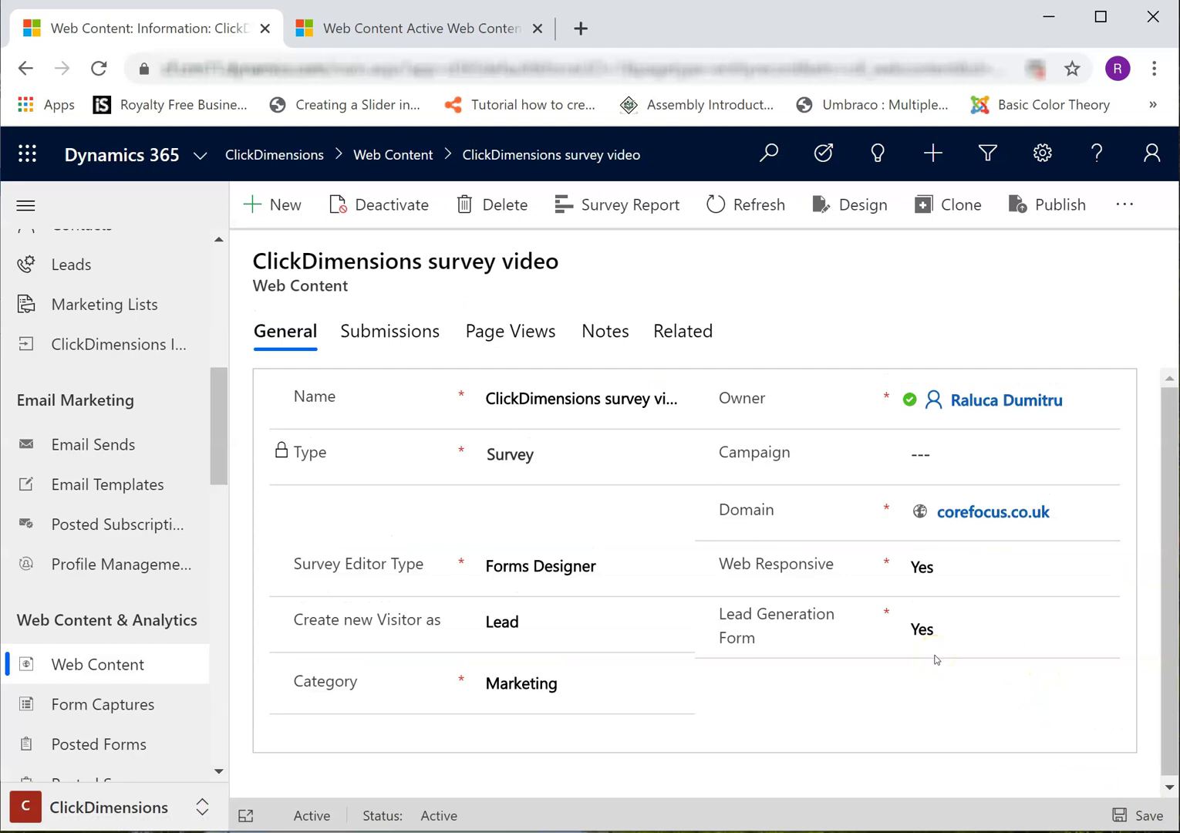
Open the survey's designer and move and resize the Survey Editor window fully into view.
click(851, 222)
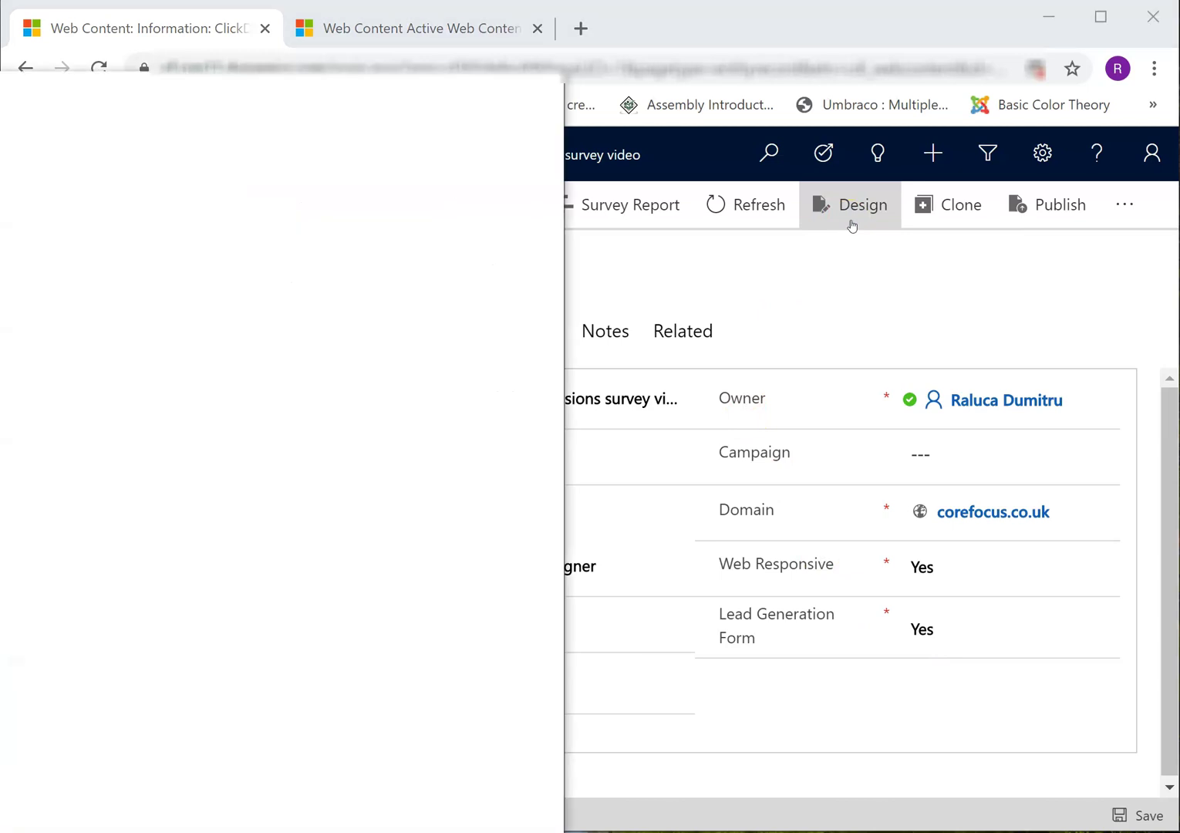
click(317, 105)
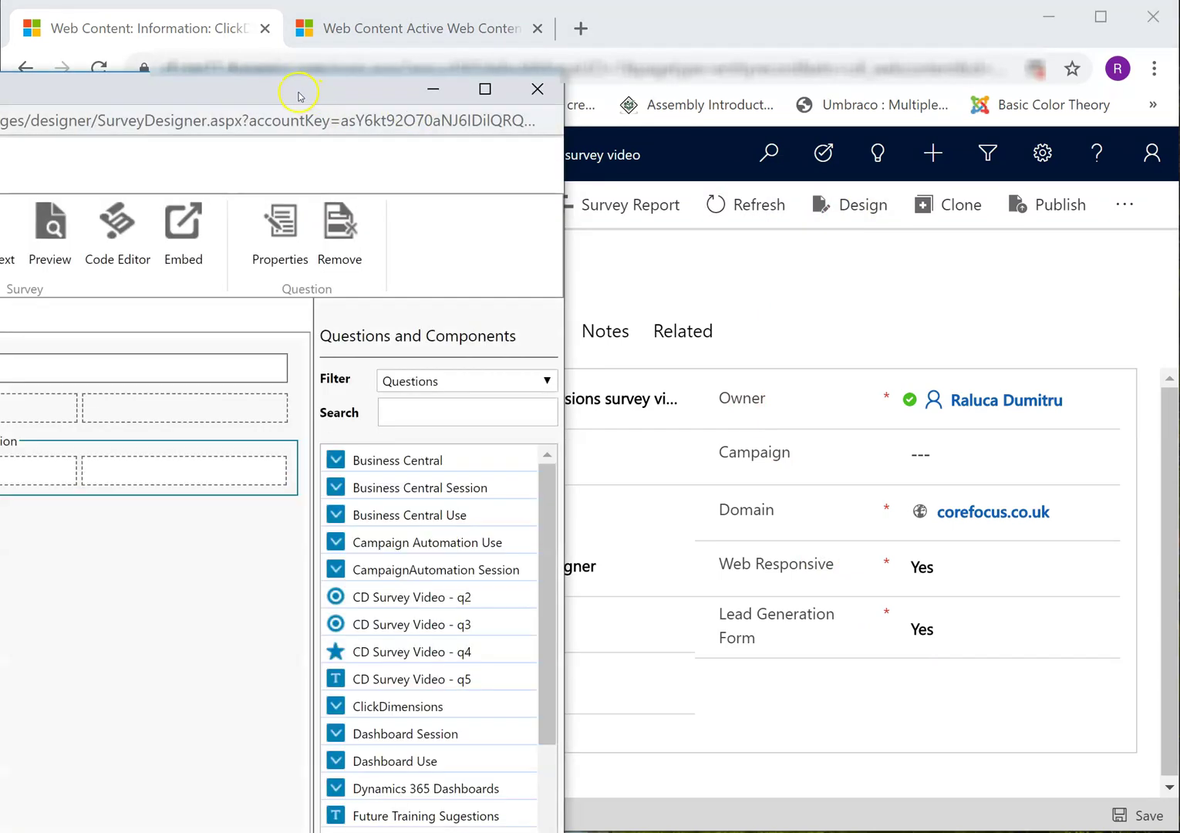
drag(317, 106, 736, 38)
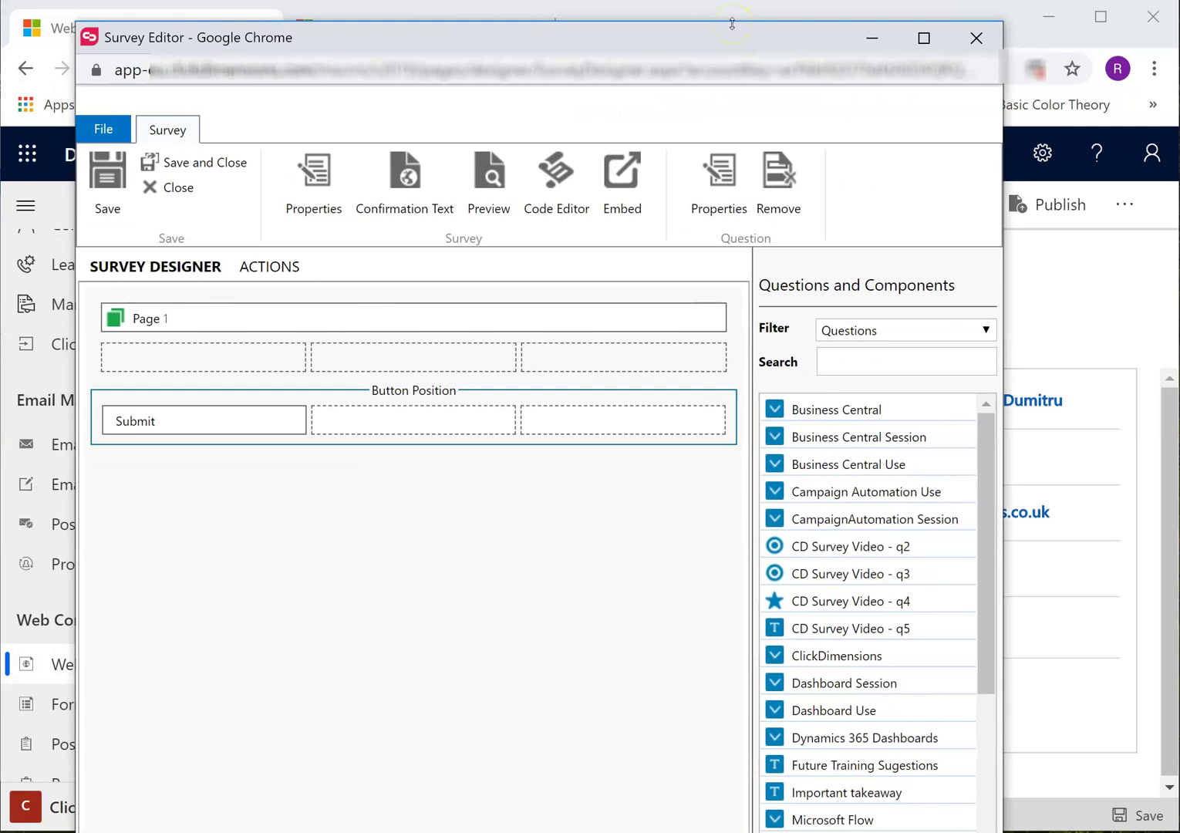
drag(732, 23, 891, 54)
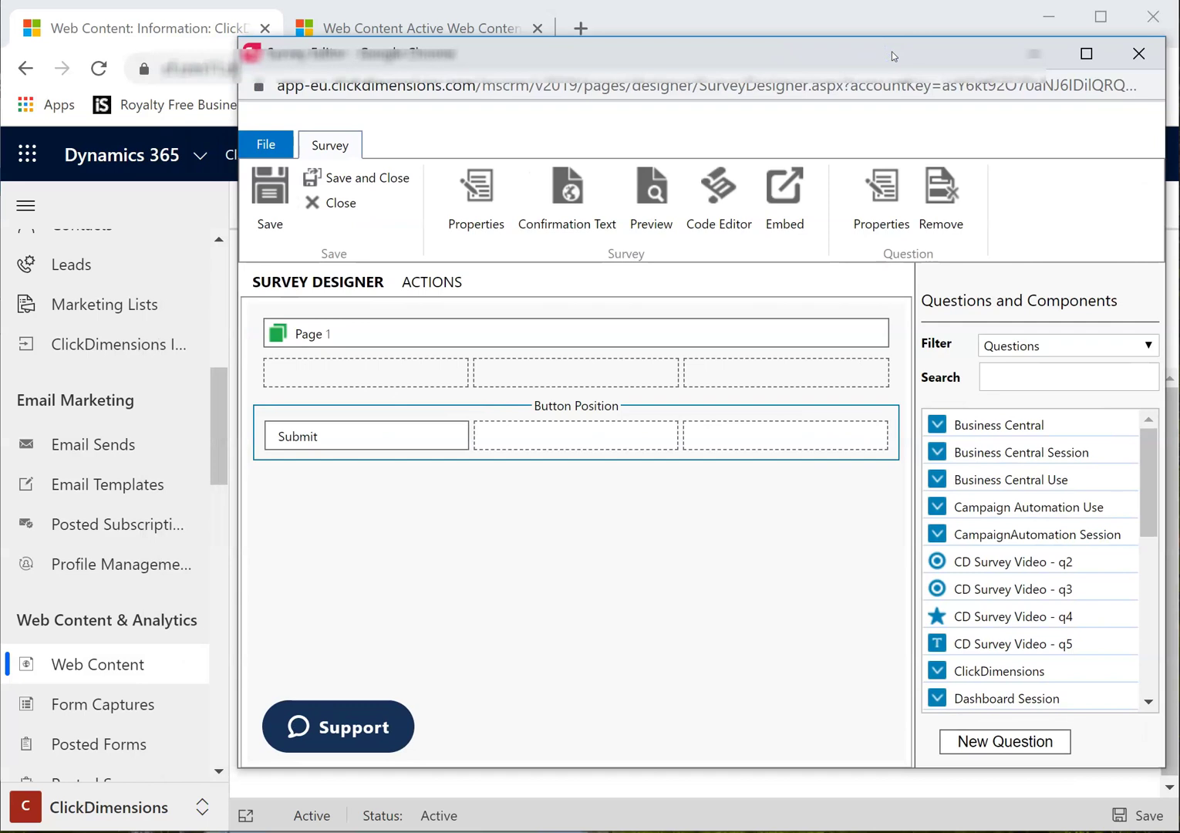
click(1037, 661)
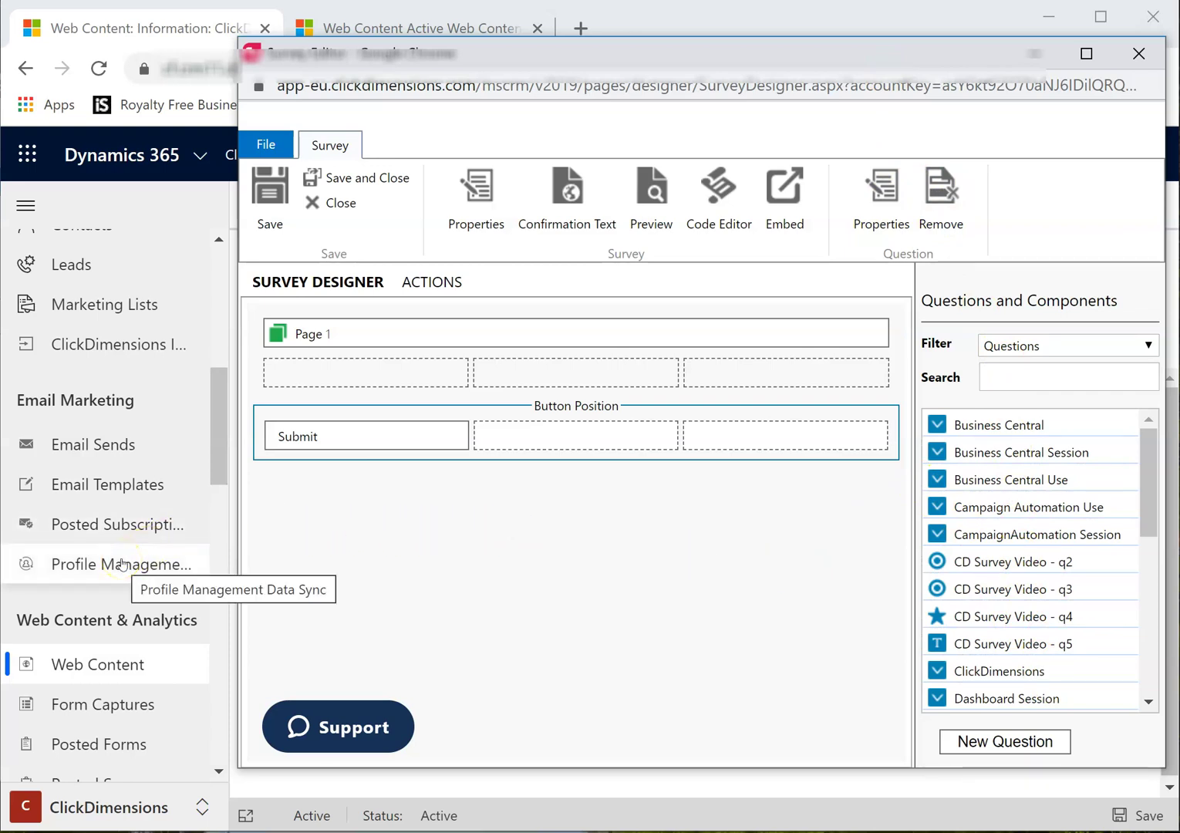
Scroll the ClickDimensions navigation and open the Survey Questions list in the first tab.
scroll(122, 563, down, 4)
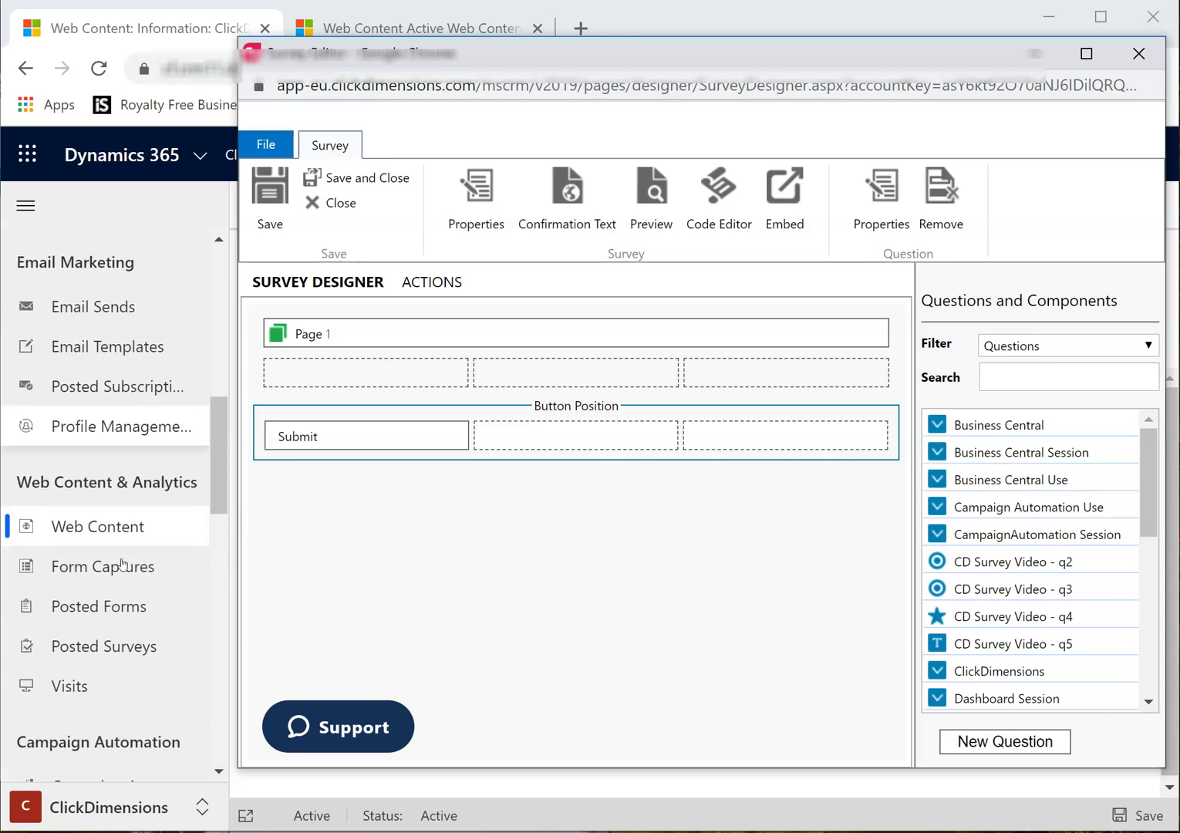
scroll(122, 563, down, 8)
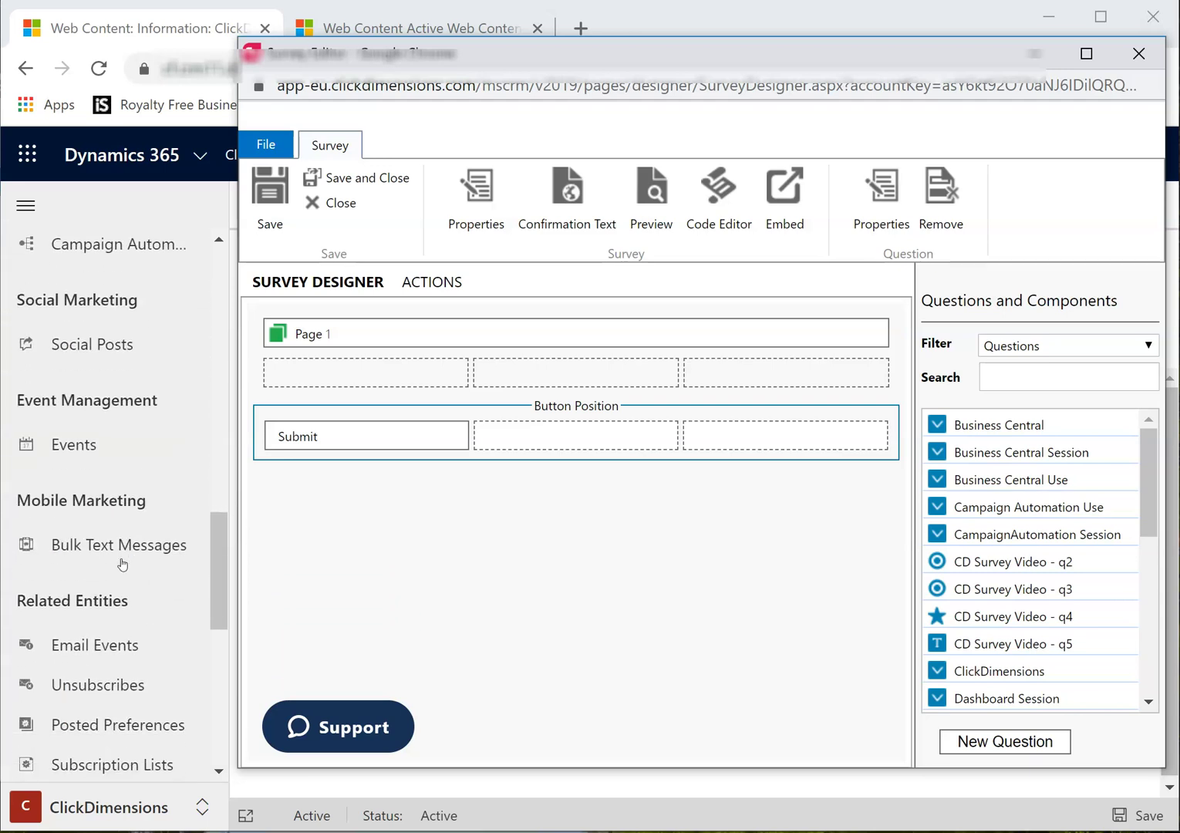
scroll(122, 564, down, 5)
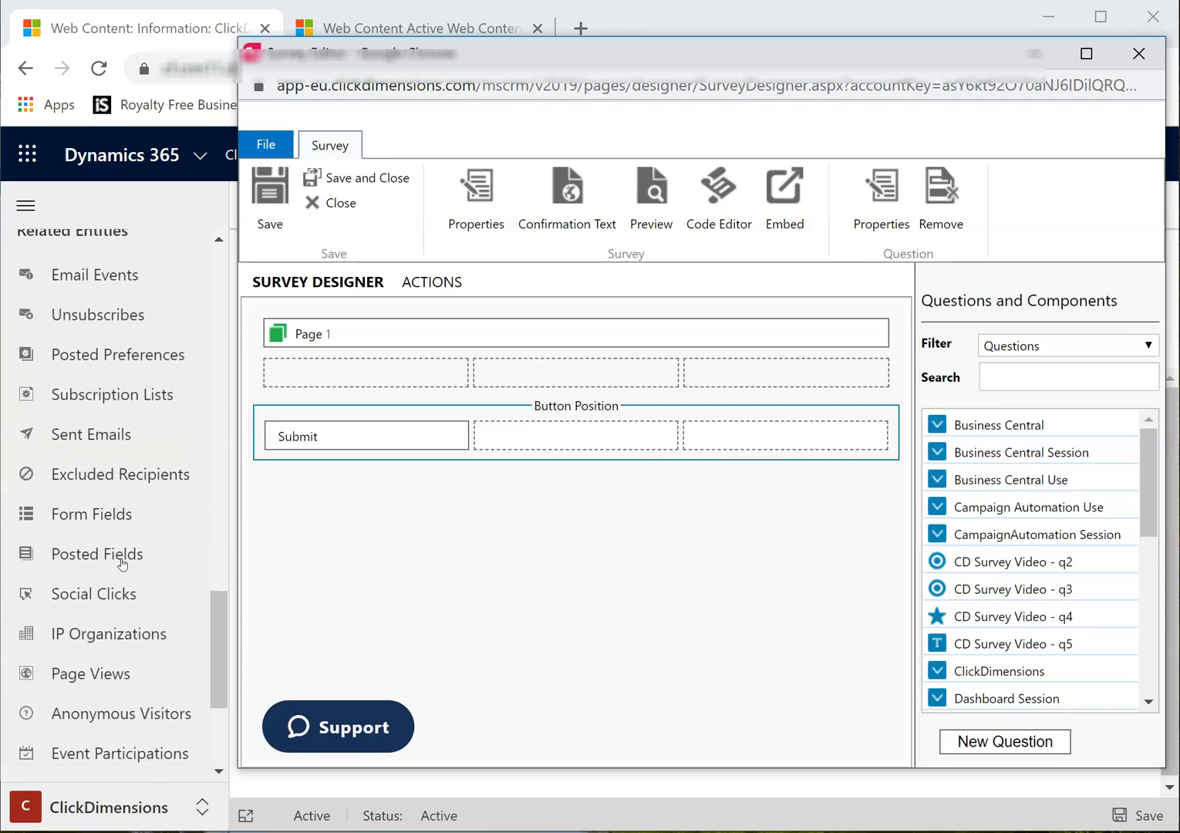
scroll(122, 564, down, 3)
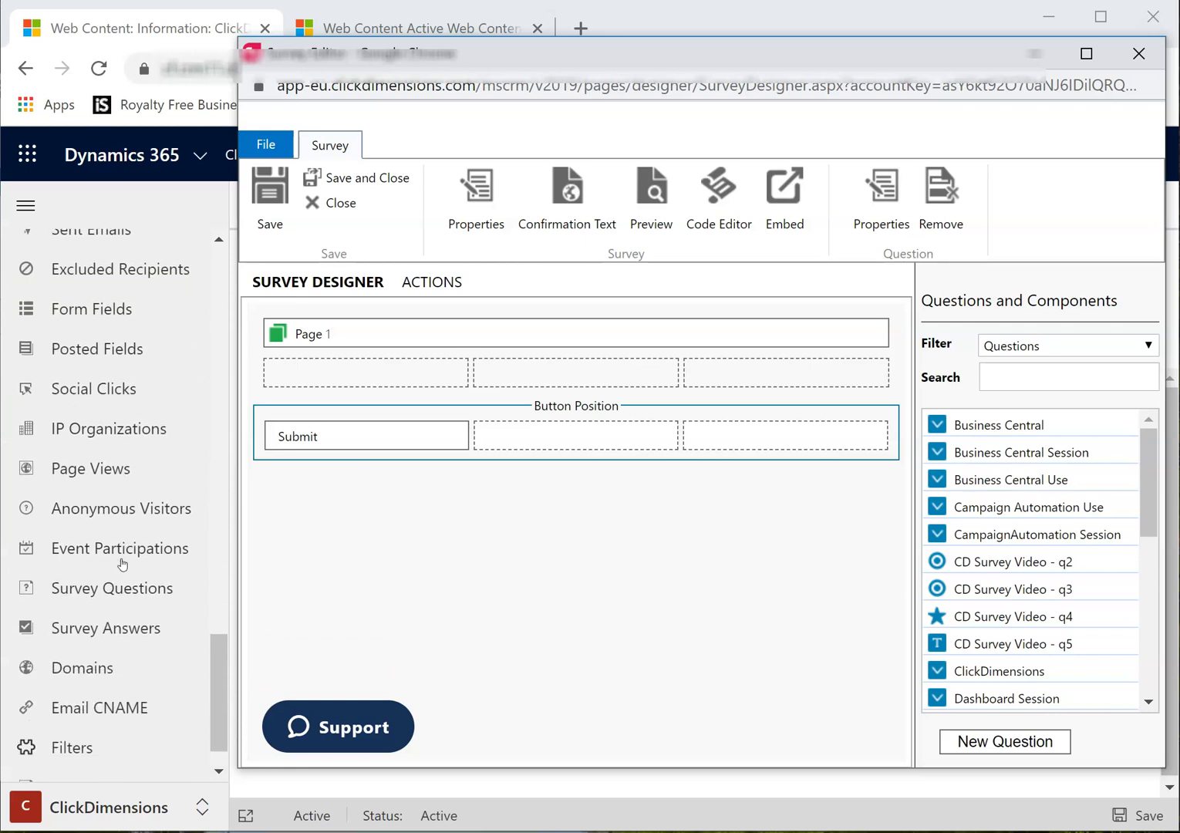
click(132, 572)
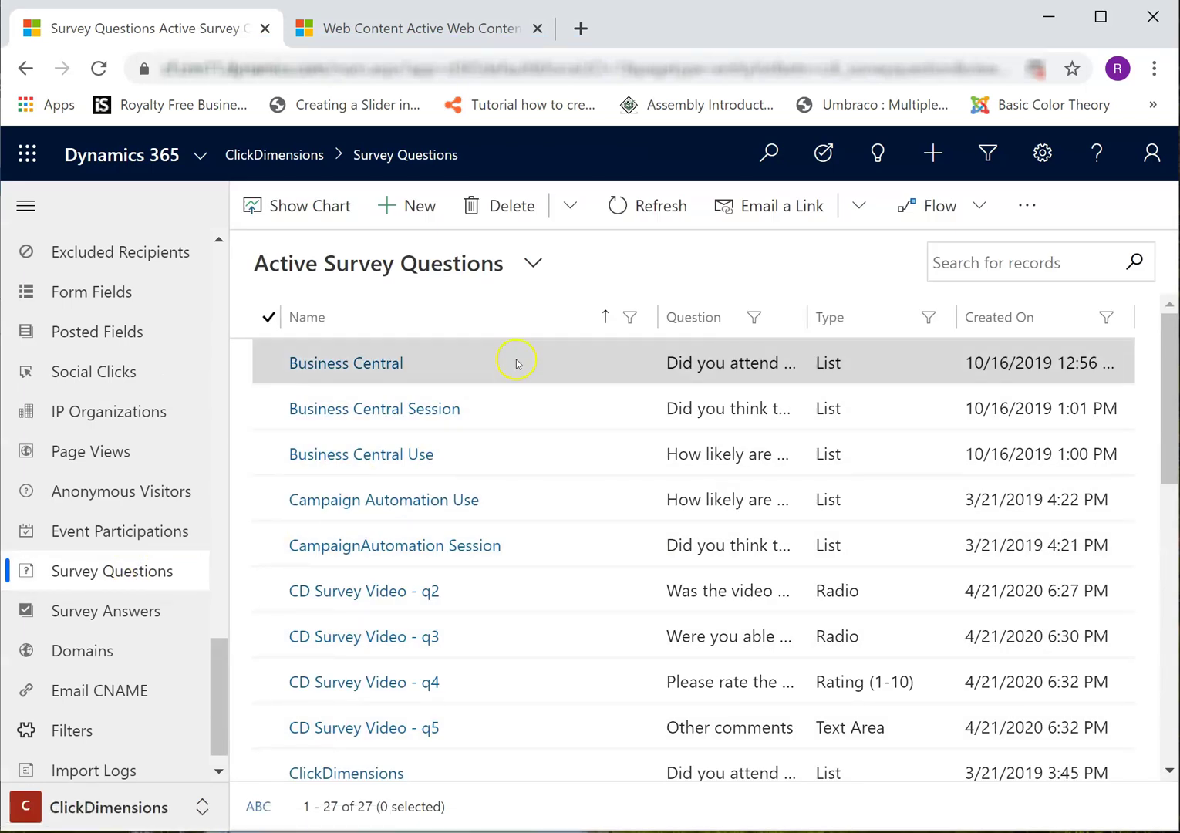
In the classic-interface tab, open Survey Questions from the Related Entities navigation.
click(434, 30)
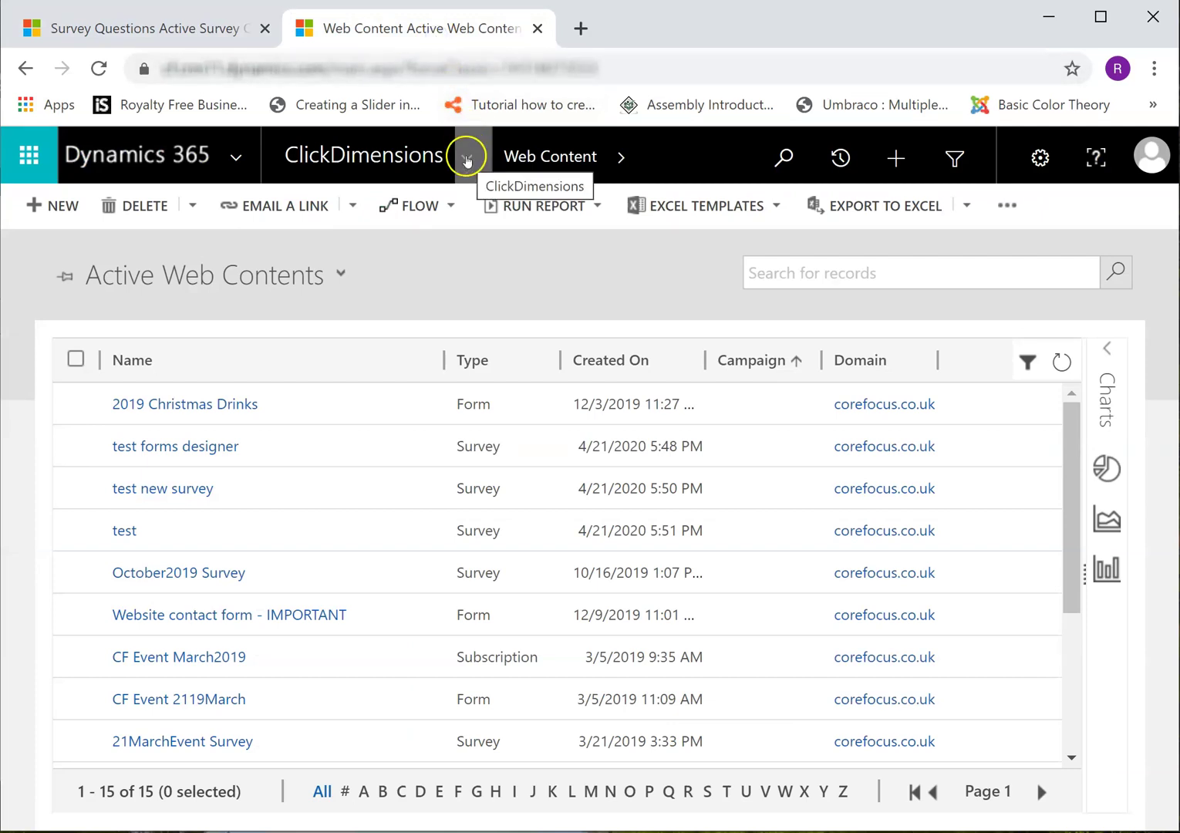
click(466, 160)
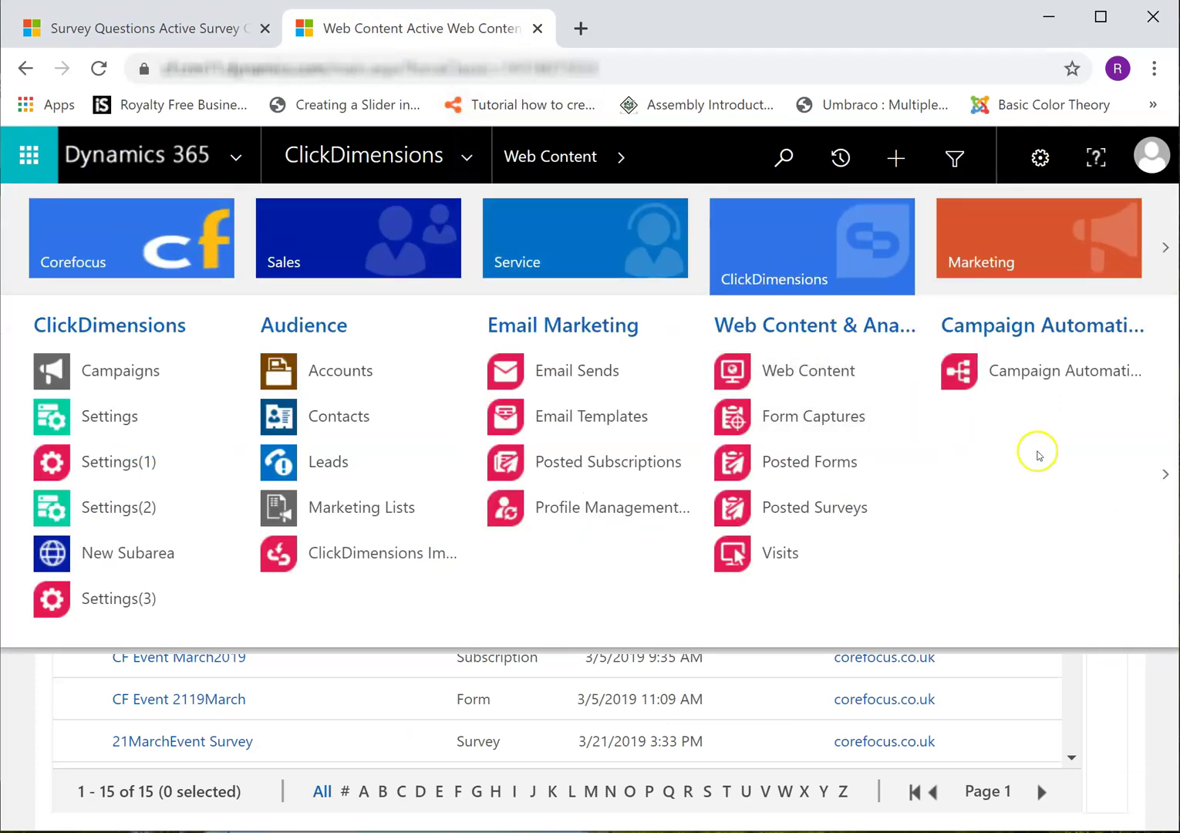
click(1166, 474)
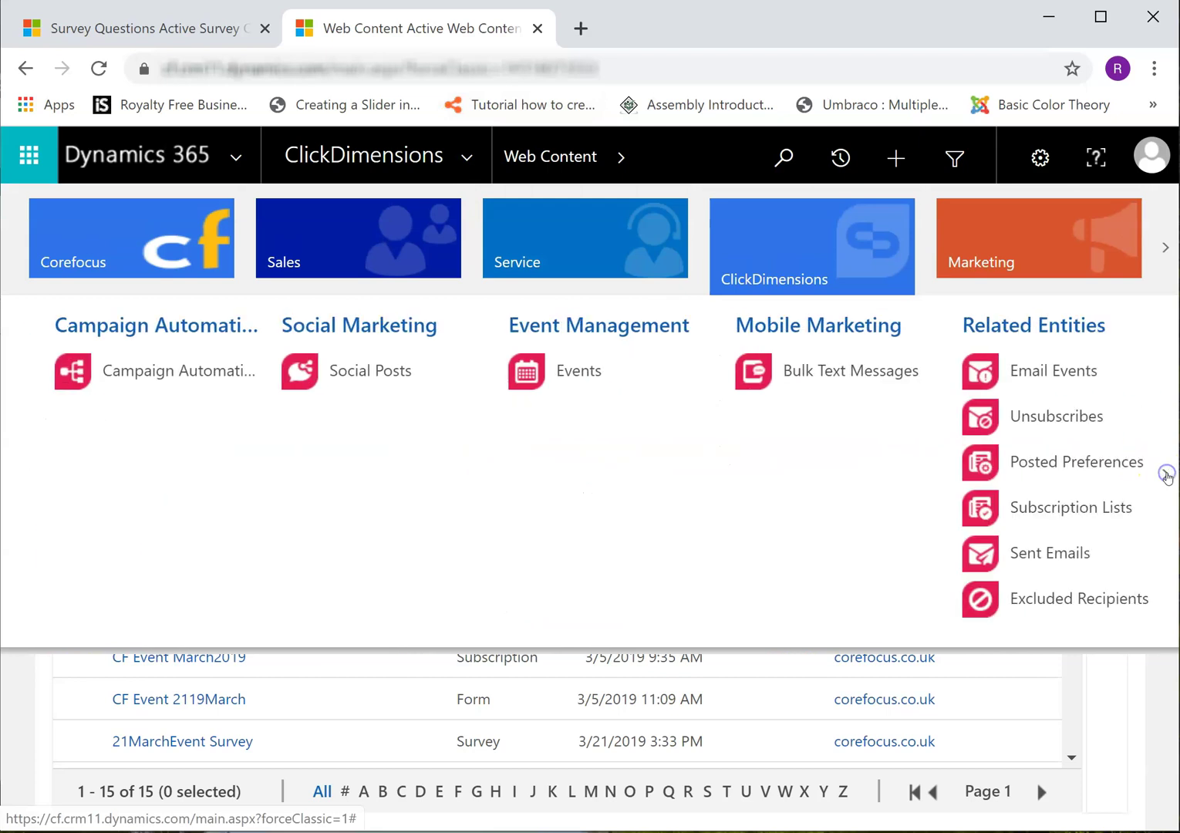
click(1165, 475)
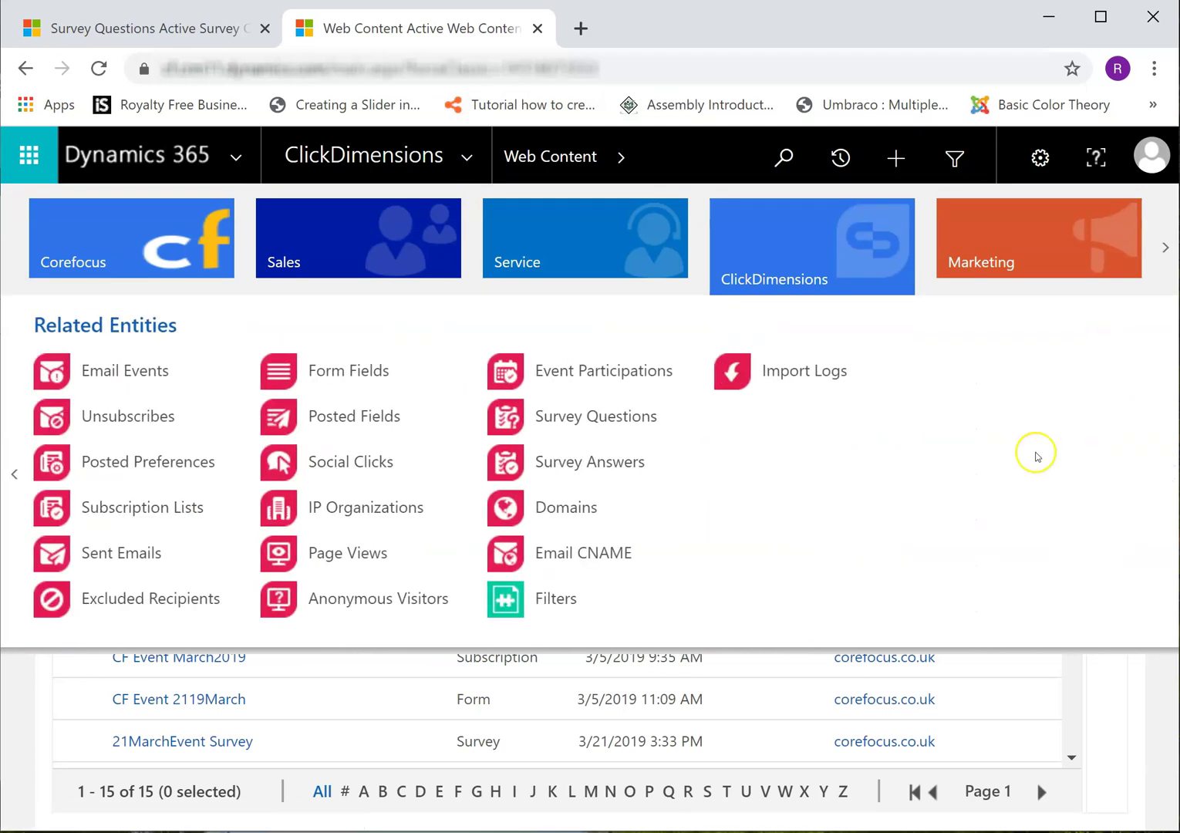
click(615, 418)
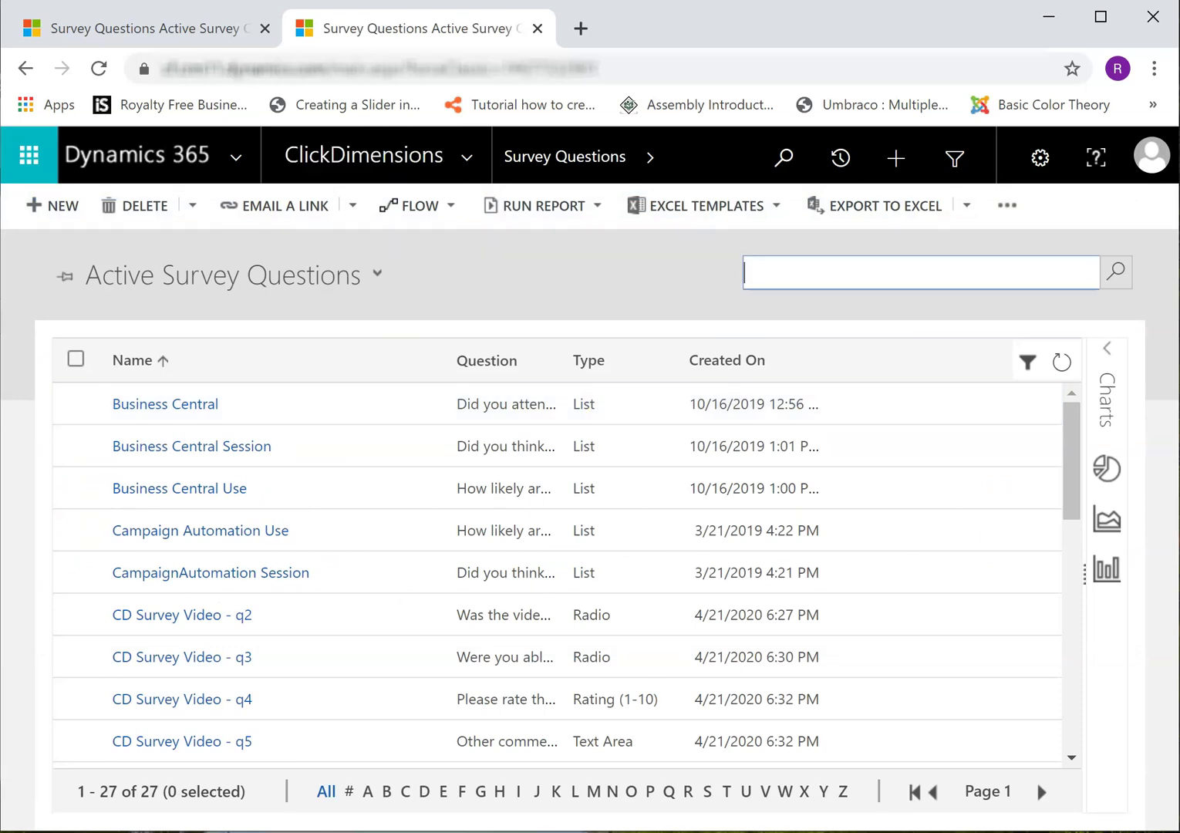
click(131, 31)
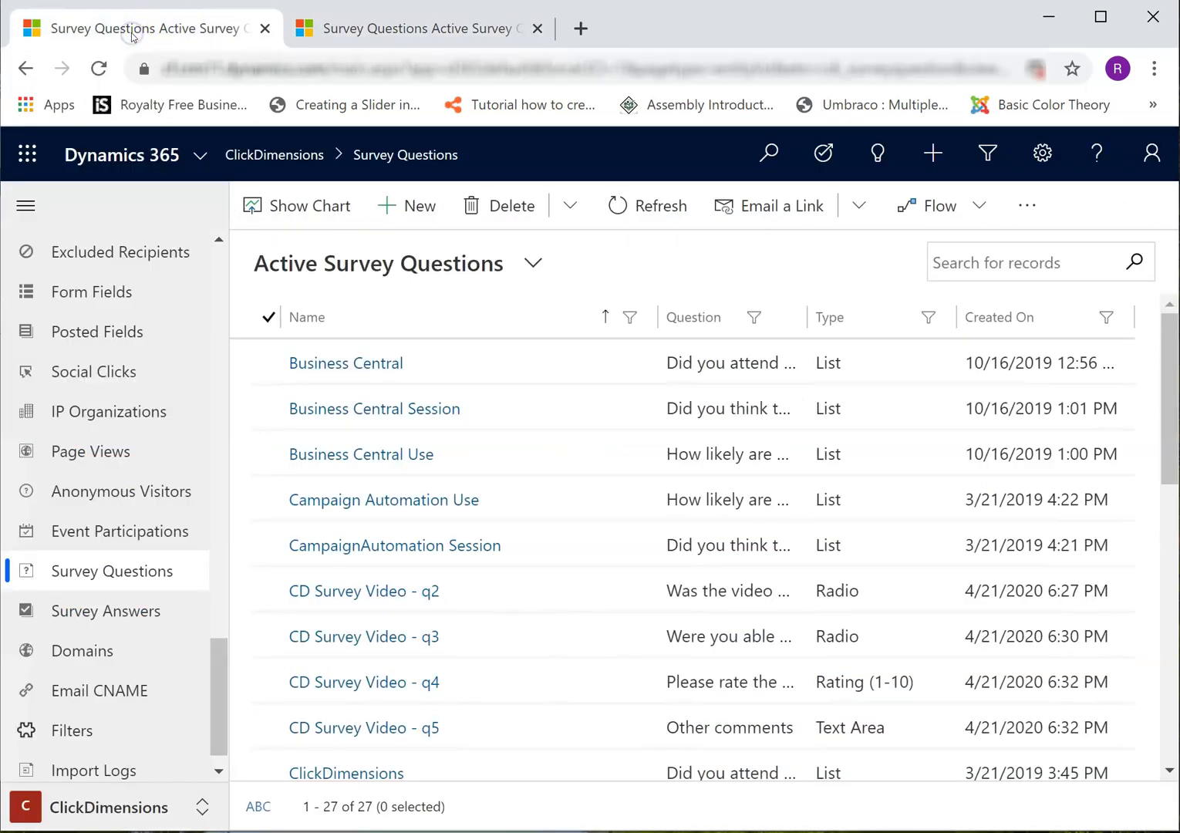
Create a Radio question named 'CD survey video - q1' with the pasted question wording.
click(415, 208)
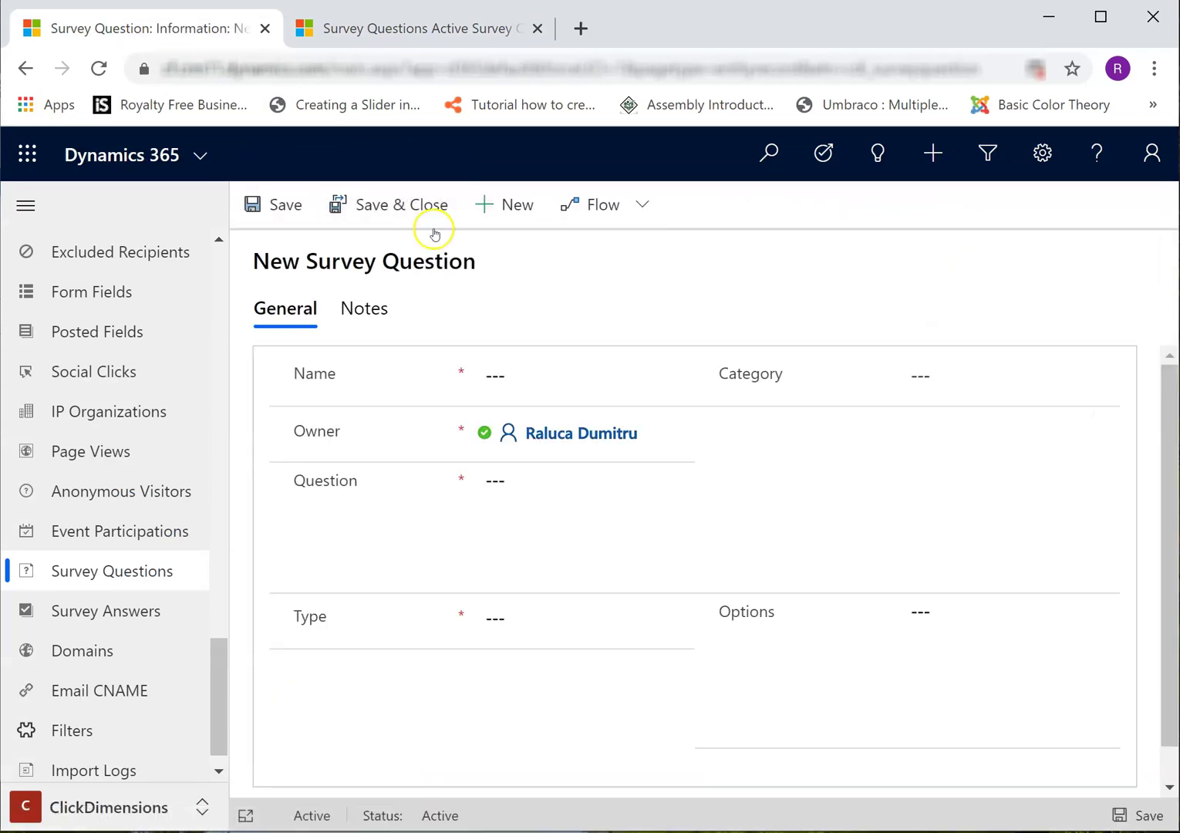
click(529, 382)
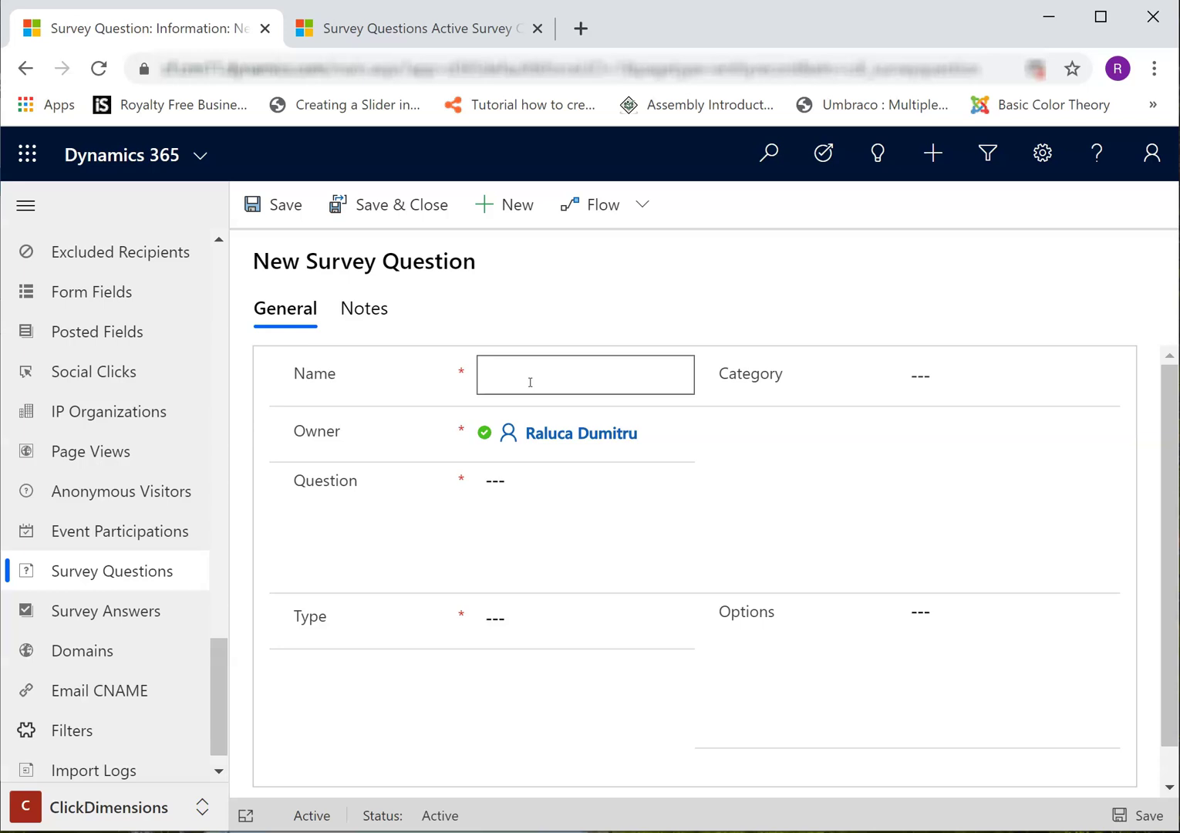
text(CD survey video - q1)
key(alt+Tab)
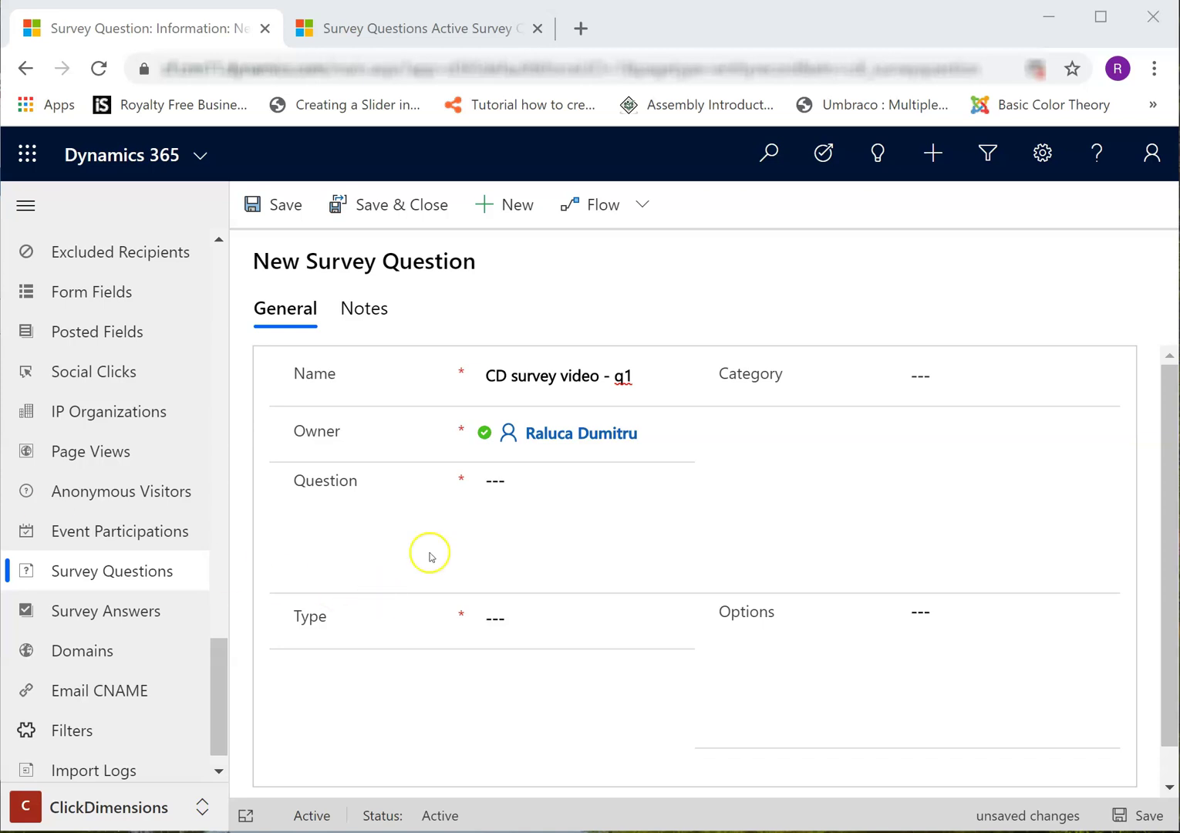
click(532, 487)
text(Are you a ClickDimensions partner or user?)
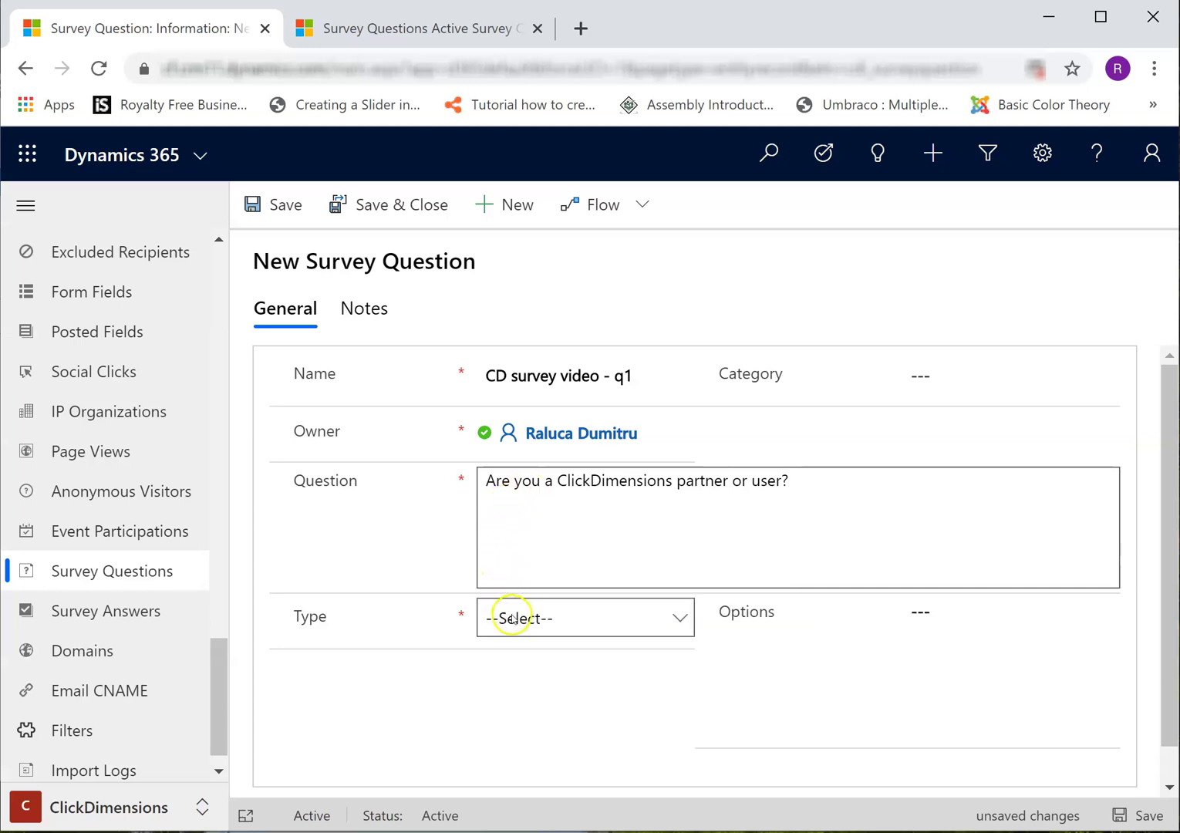
click(512, 617)
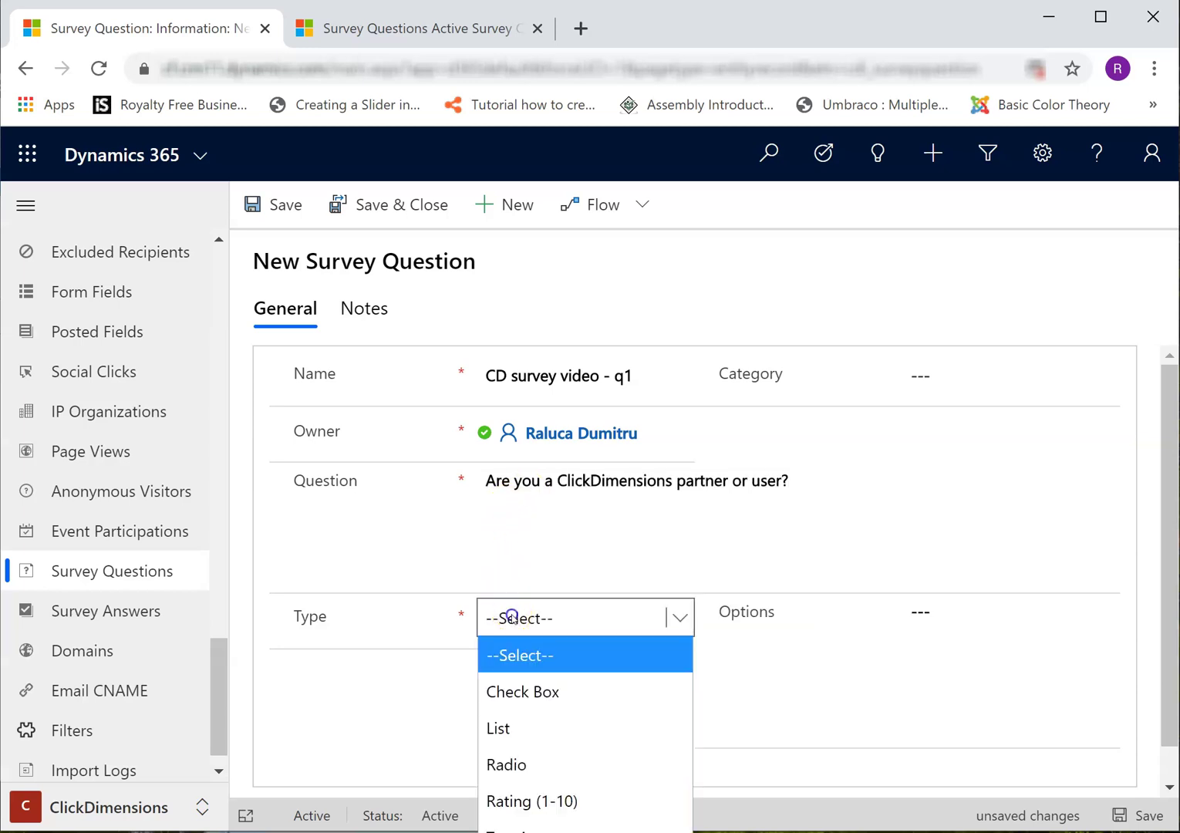
click(512, 759)
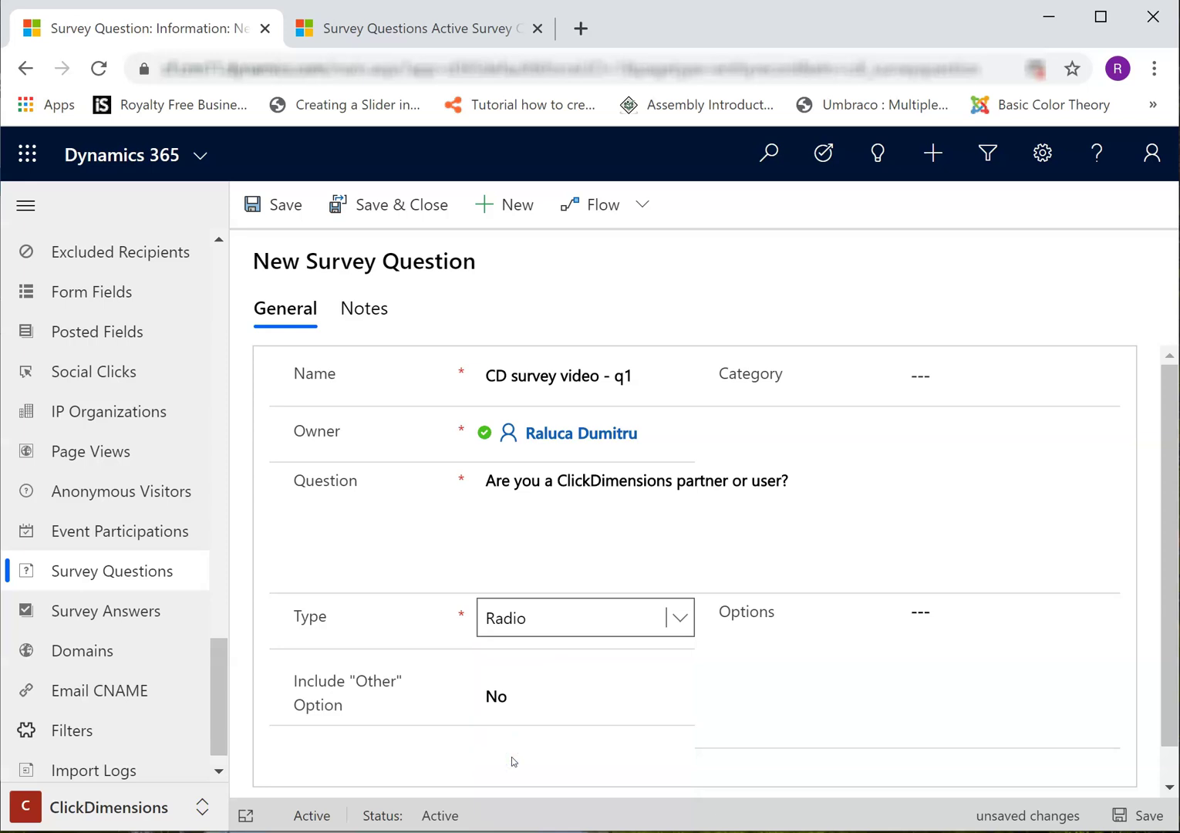
Add the answer options partner and user, save the question, and return to the Survey Editor.
click(951, 621)
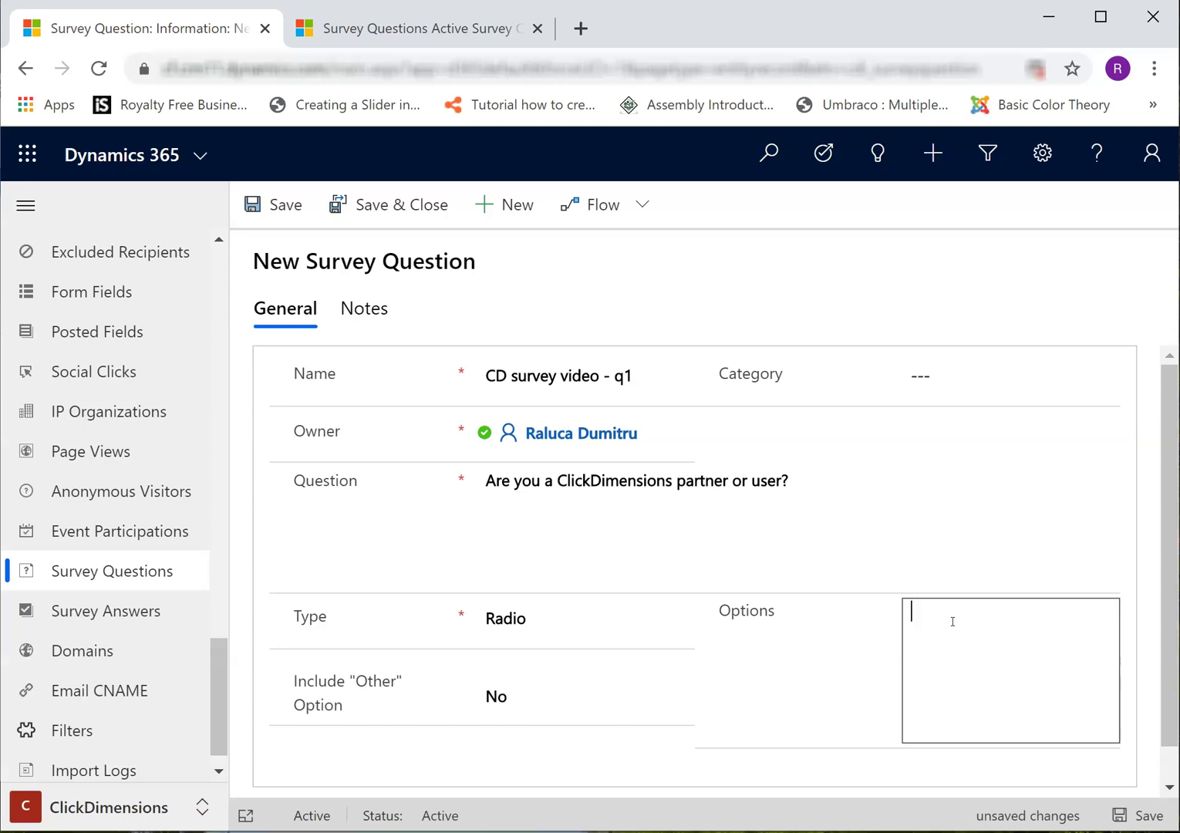
text(partner)
key(Return)
text(user)
click(1151, 814)
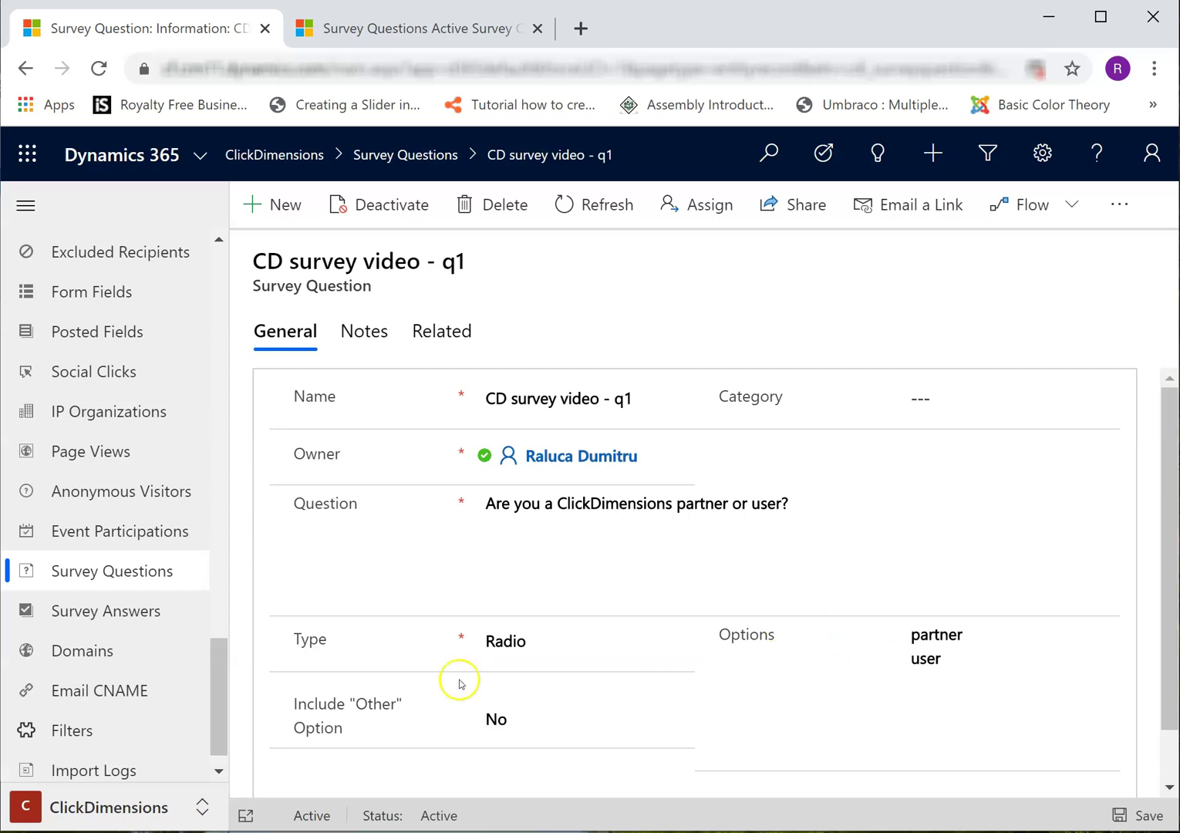
mouse_move(484, 803)
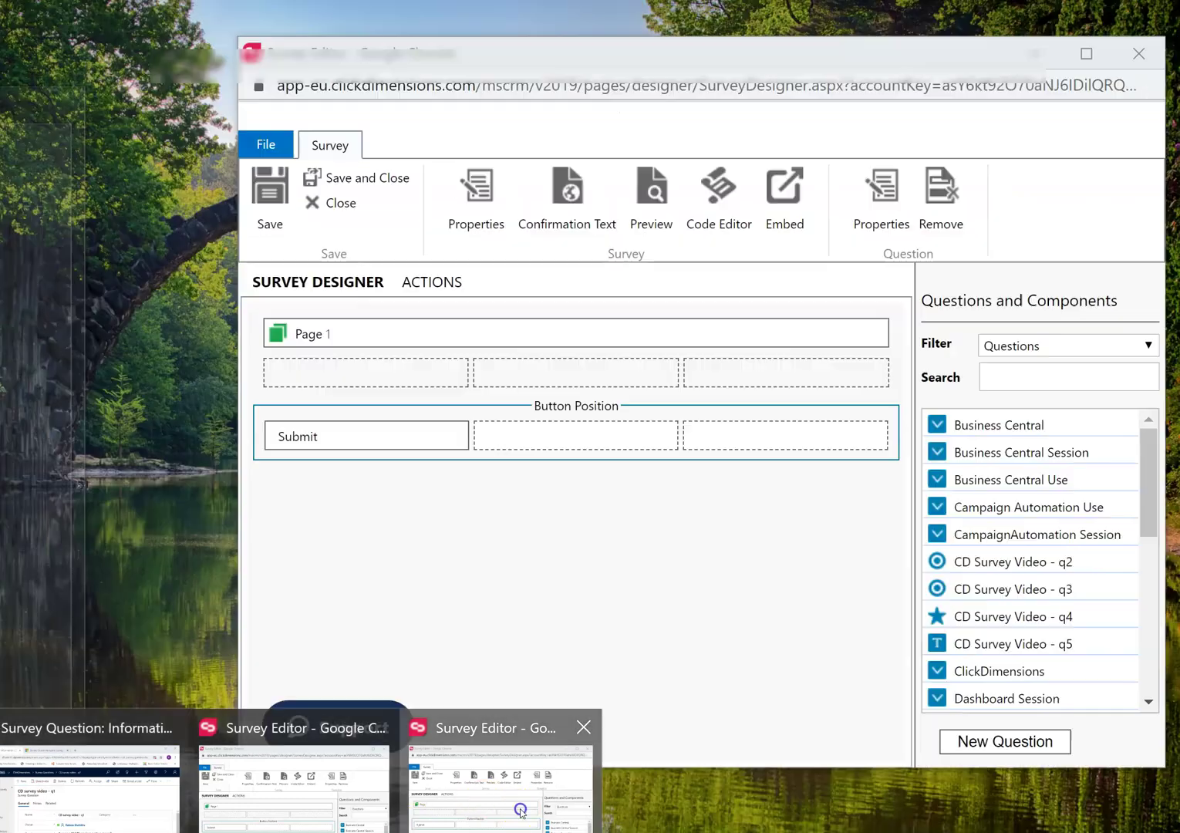
click(484, 804)
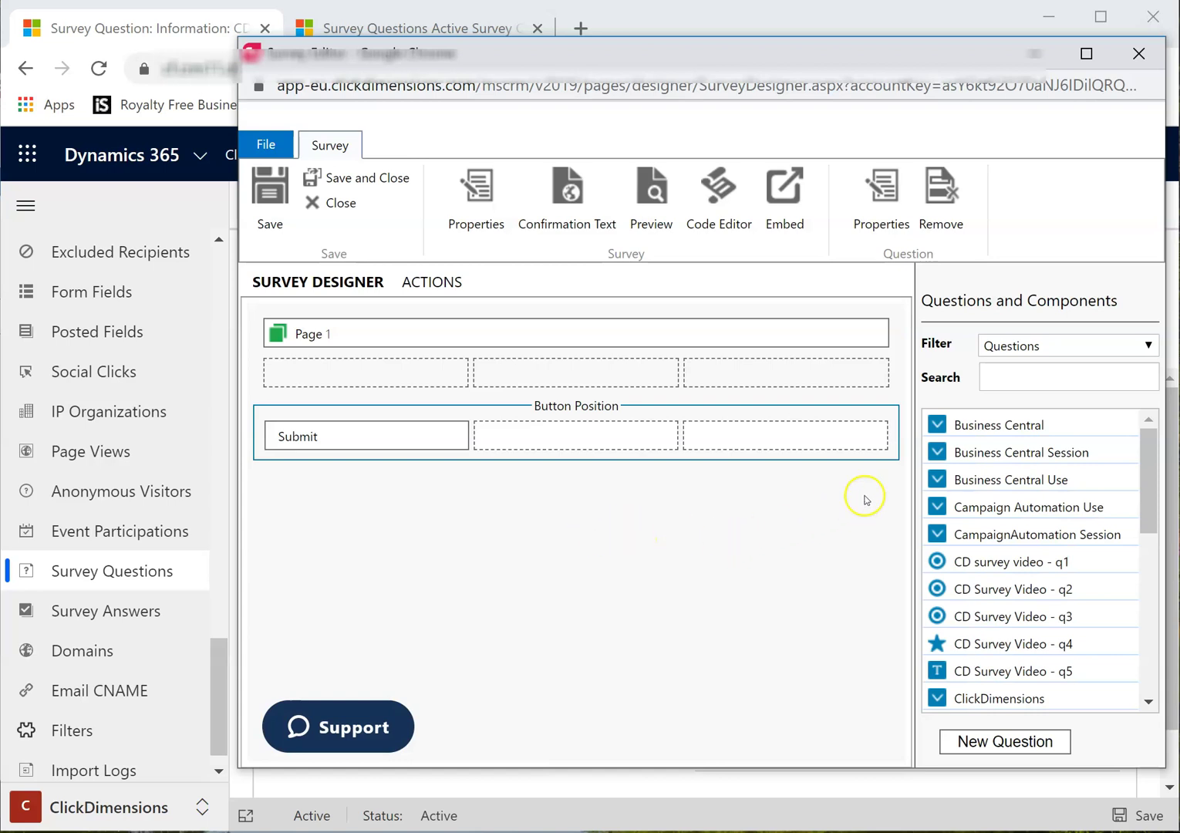
Drag 'CD survey video - q1' into Page 1's first row so it becomes Q.1.
click(997, 426)
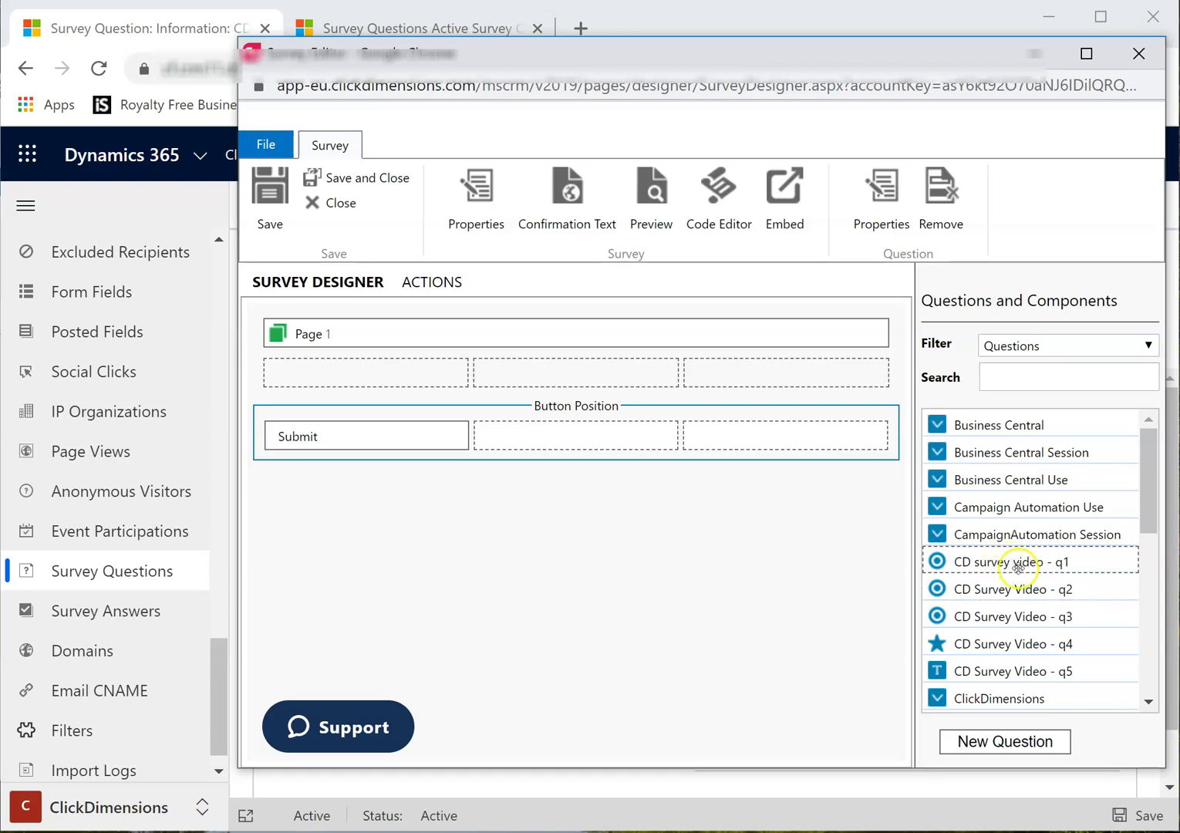
drag(1017, 562, 414, 383)
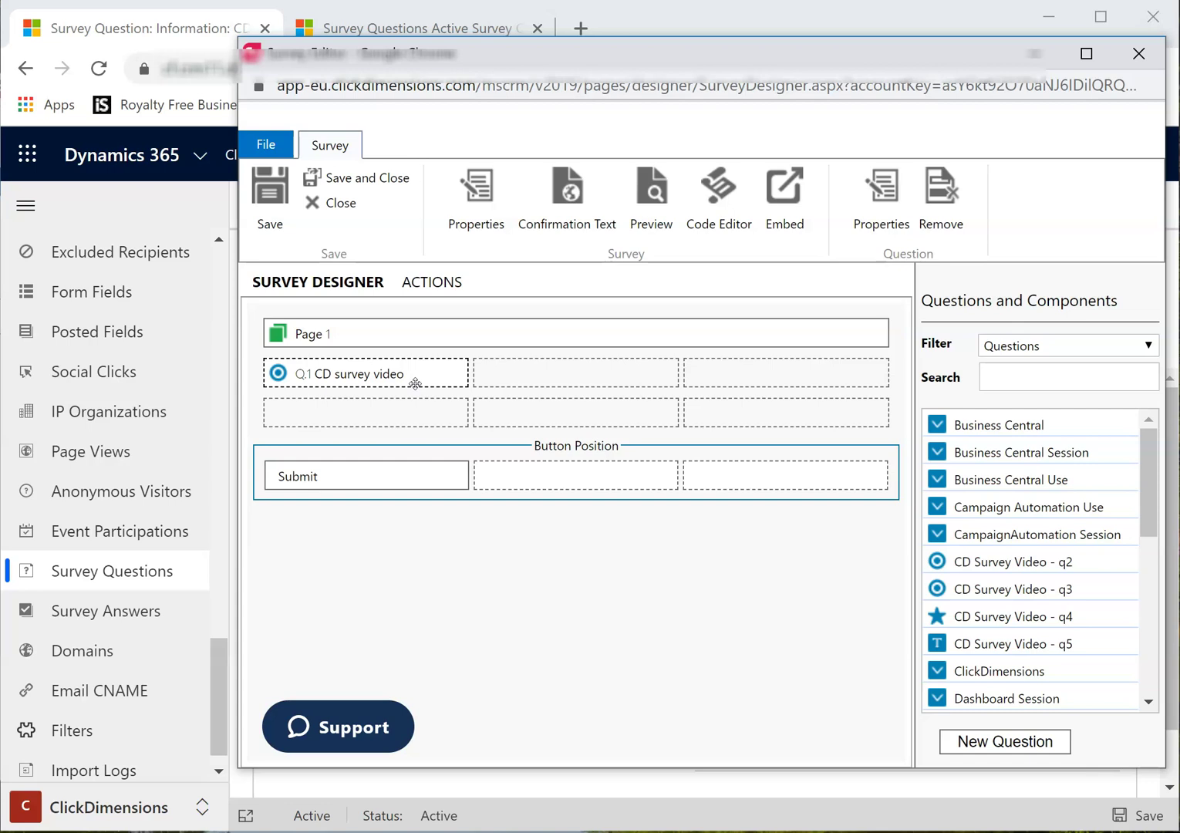
Filter the library to Survey Components and drop a Page Break below Q.1, creating Page 2.
click(999, 349)
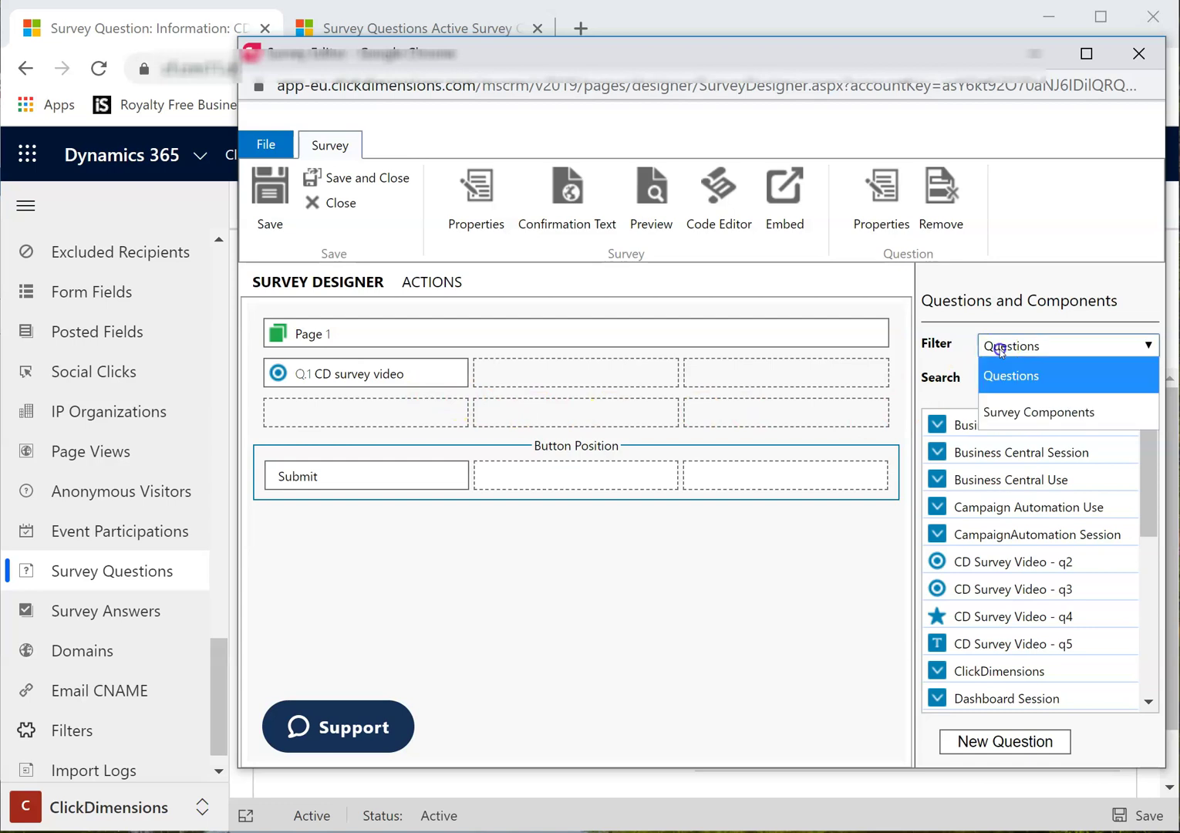
click(1002, 412)
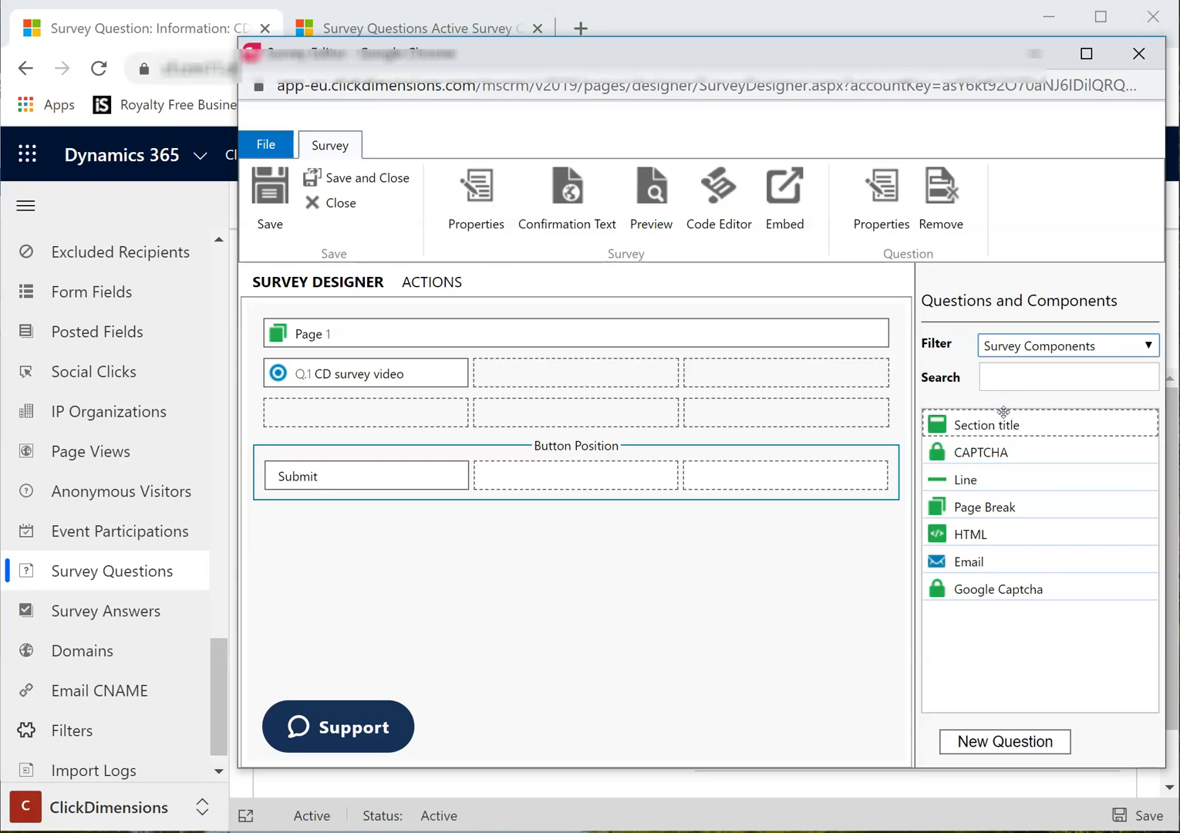
drag(1003, 412, 1031, 532)
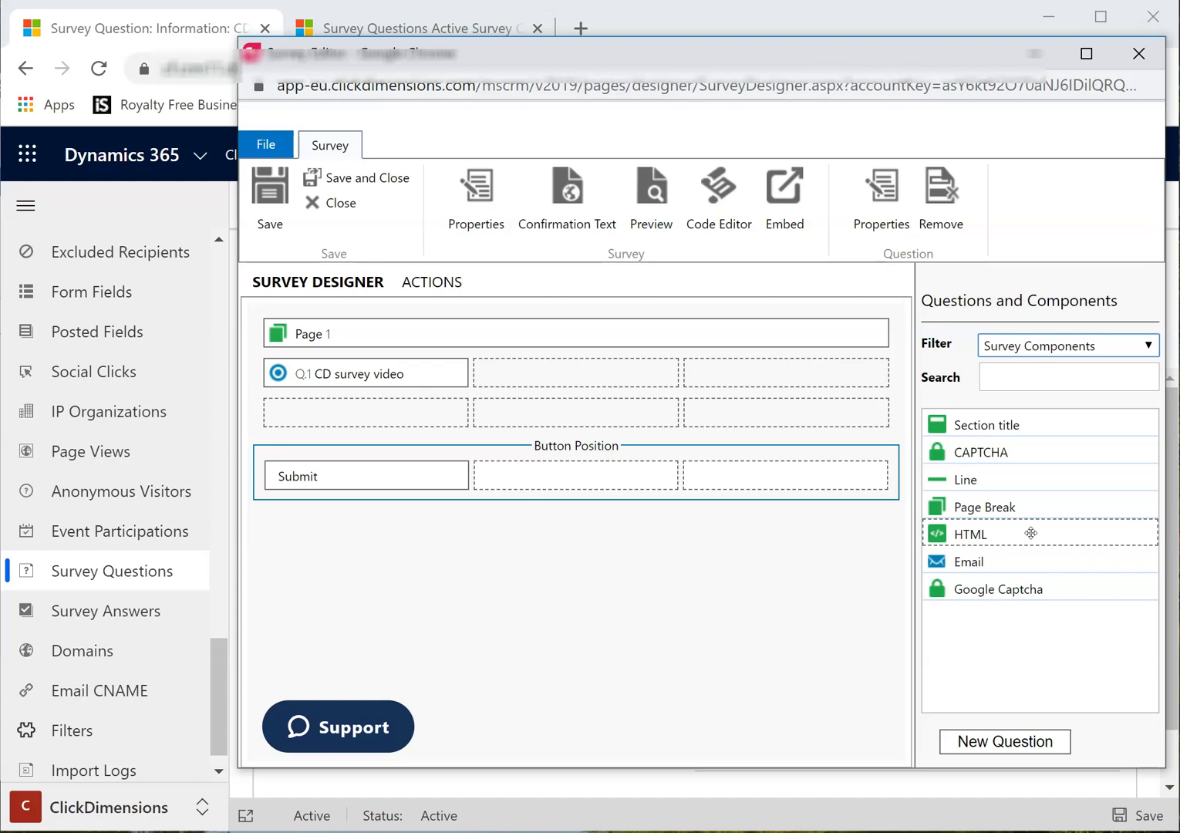
click(1017, 567)
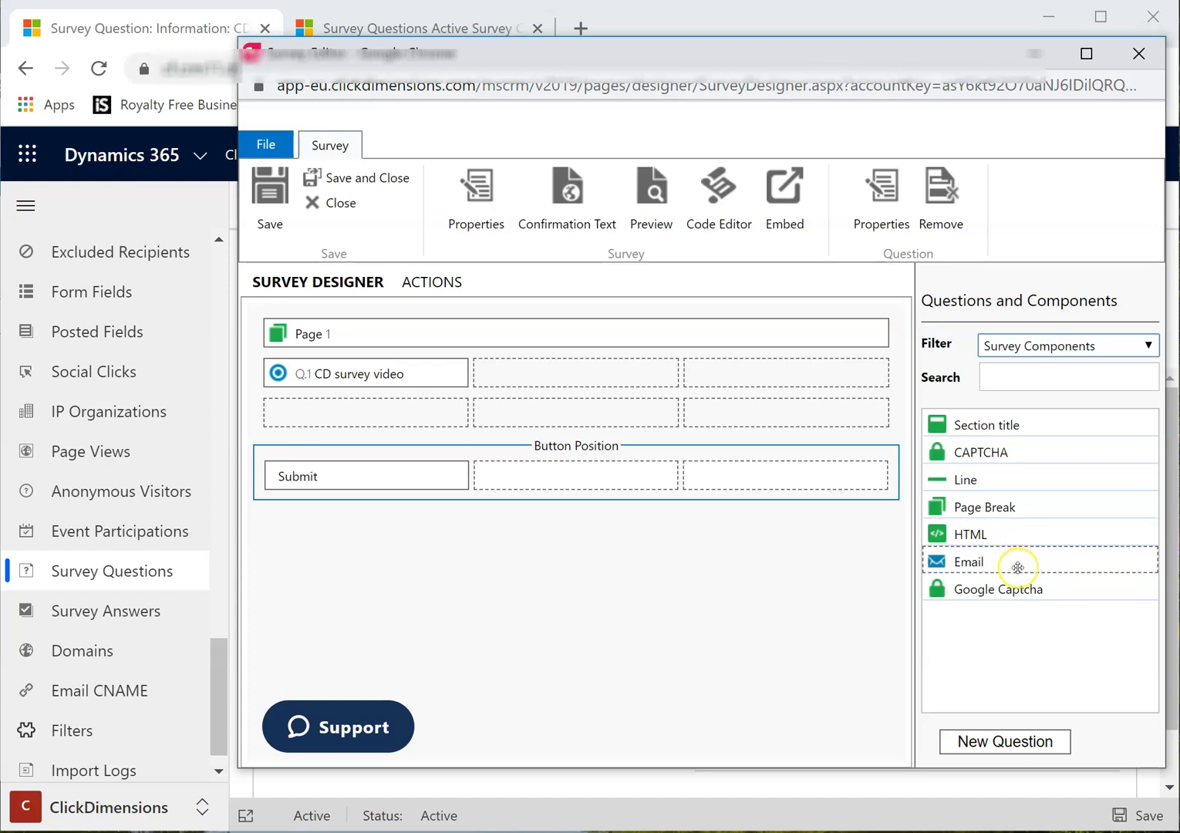
click(1068, 588)
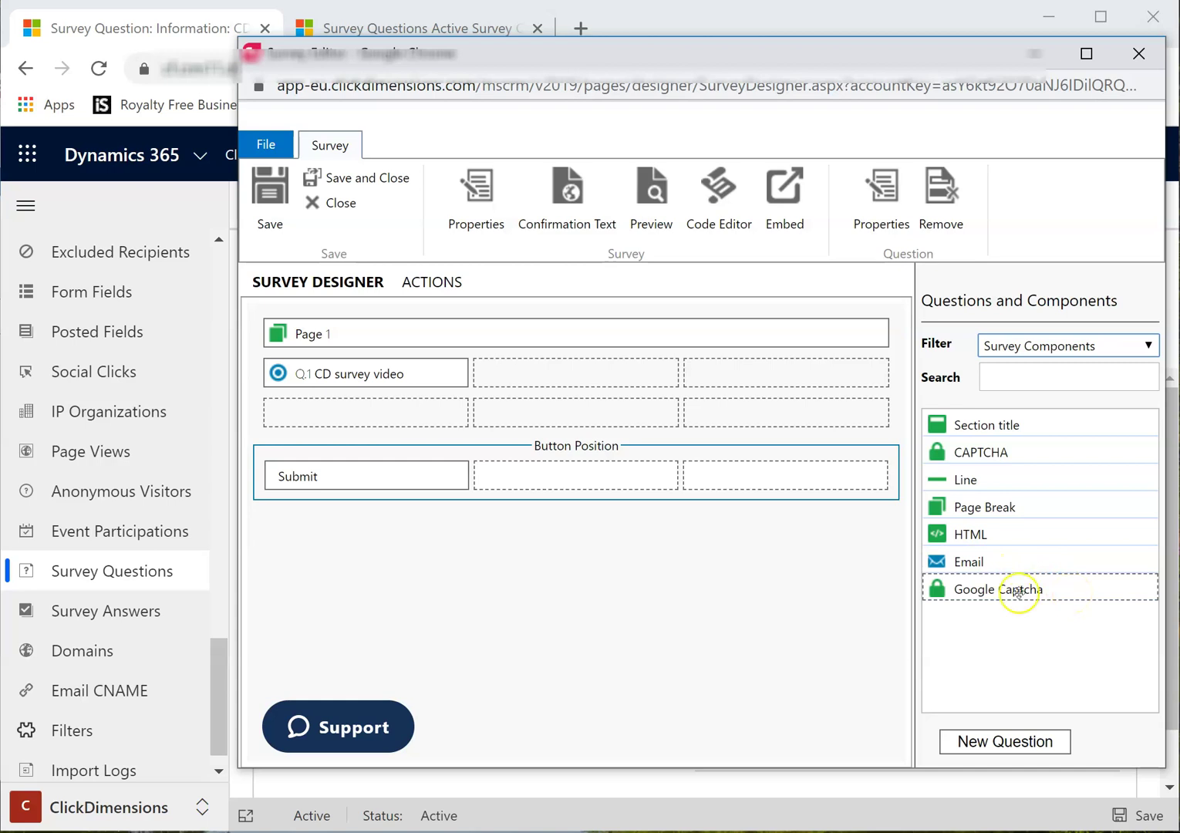
click(800, 617)
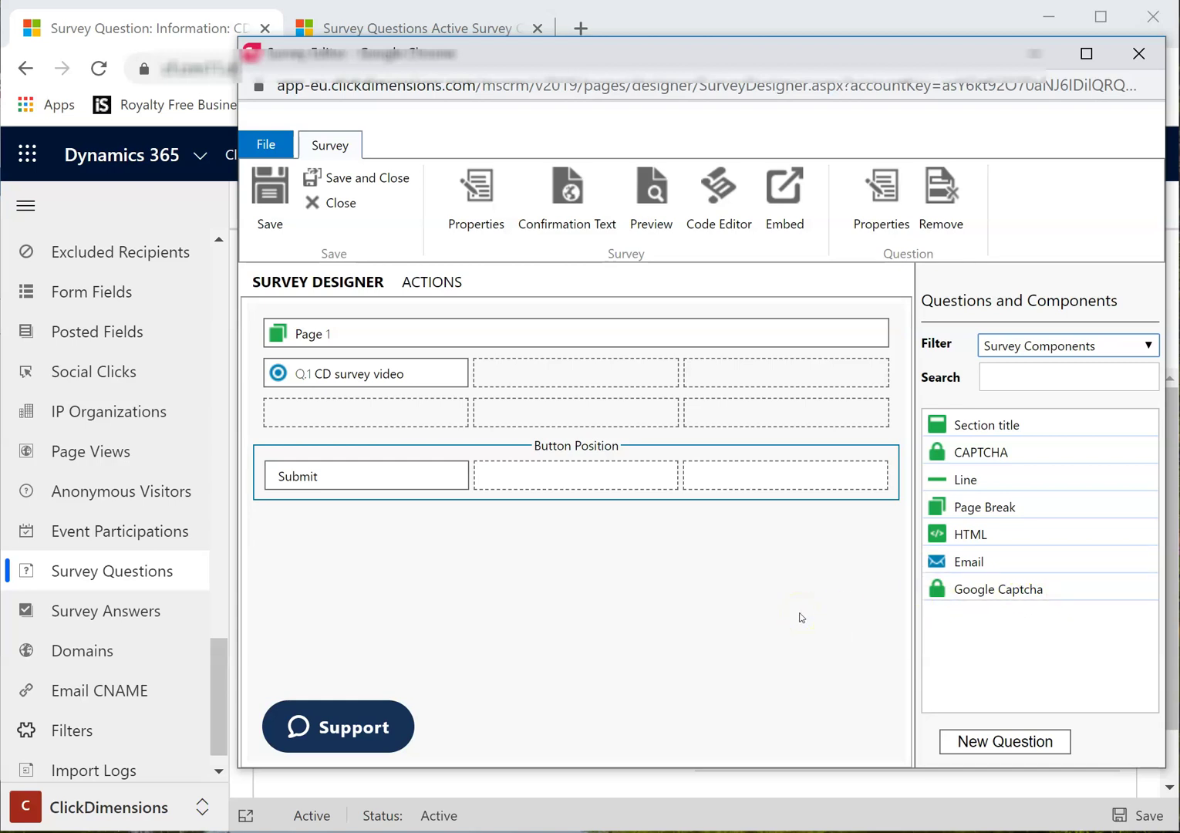
click(971, 509)
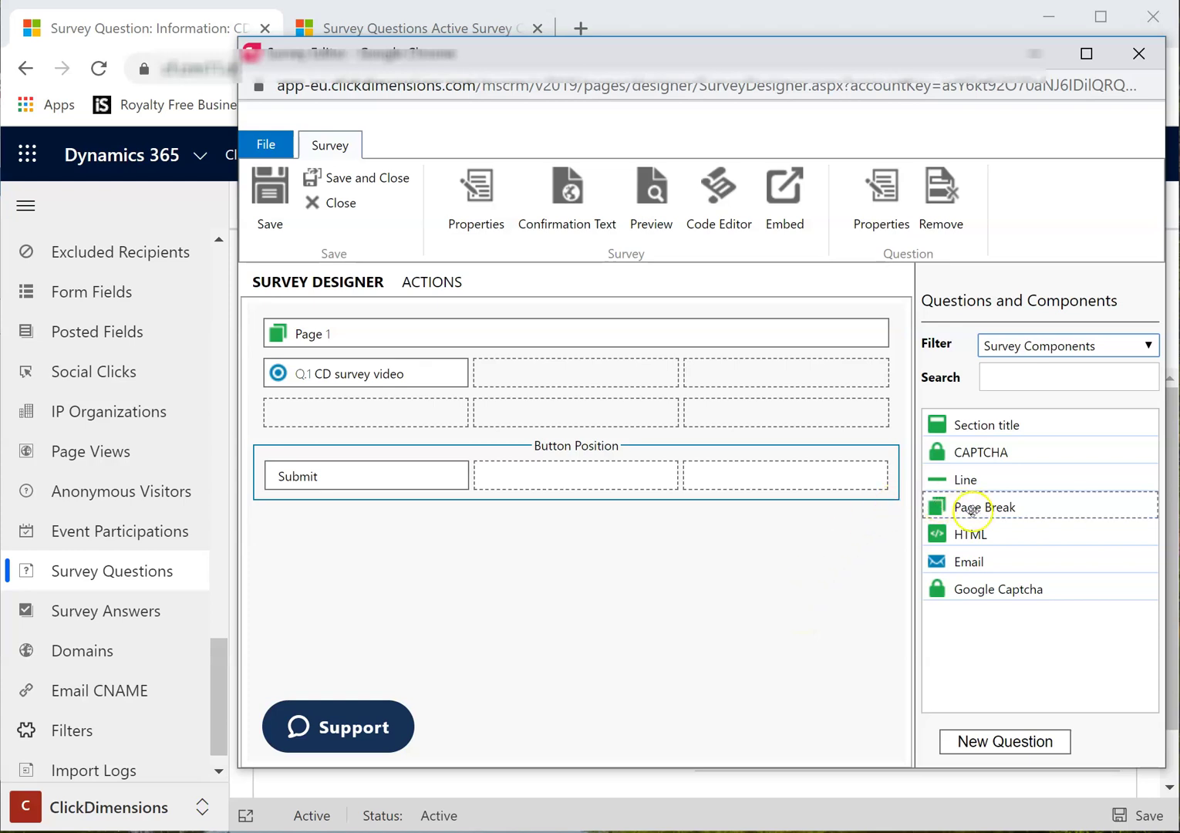
drag(972, 510, 345, 414)
click(987, 365)
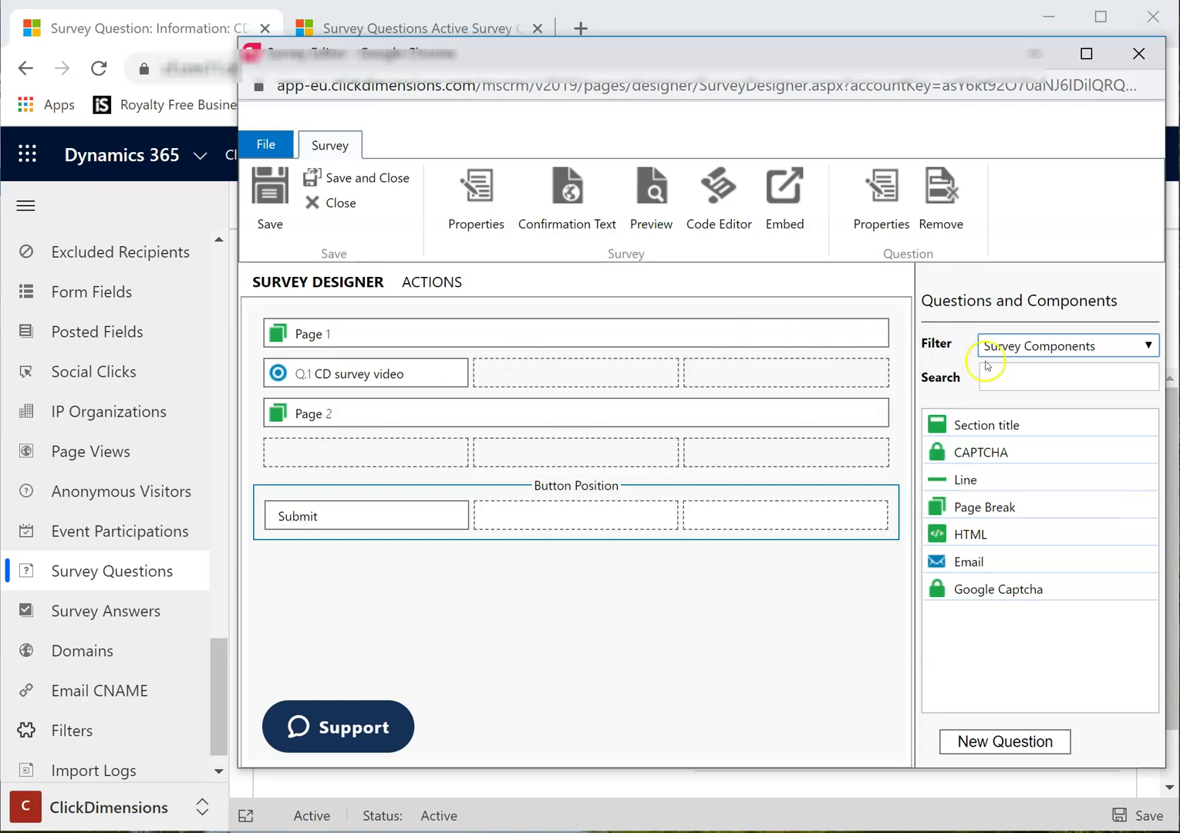
Switch the filter back to Questions and place 'CD Survey Video - q2' on Page 2.
click(1041, 345)
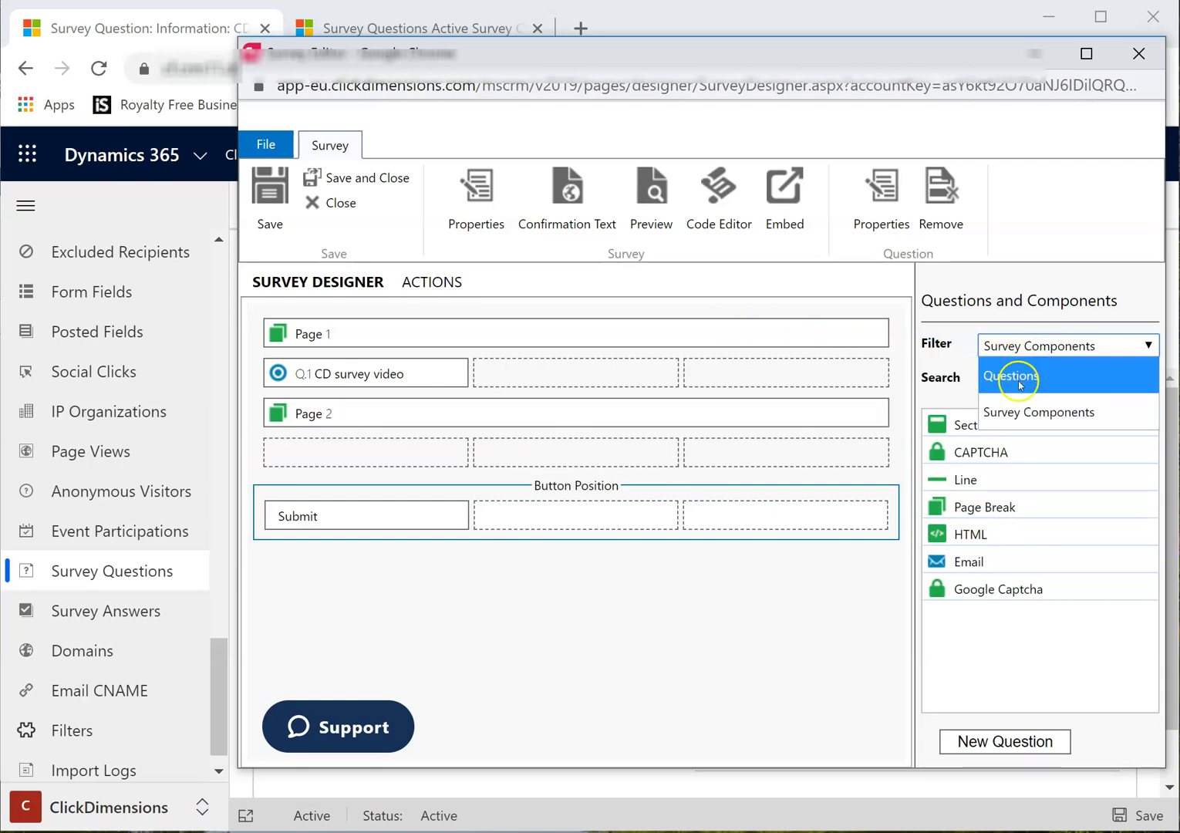
click(1019, 378)
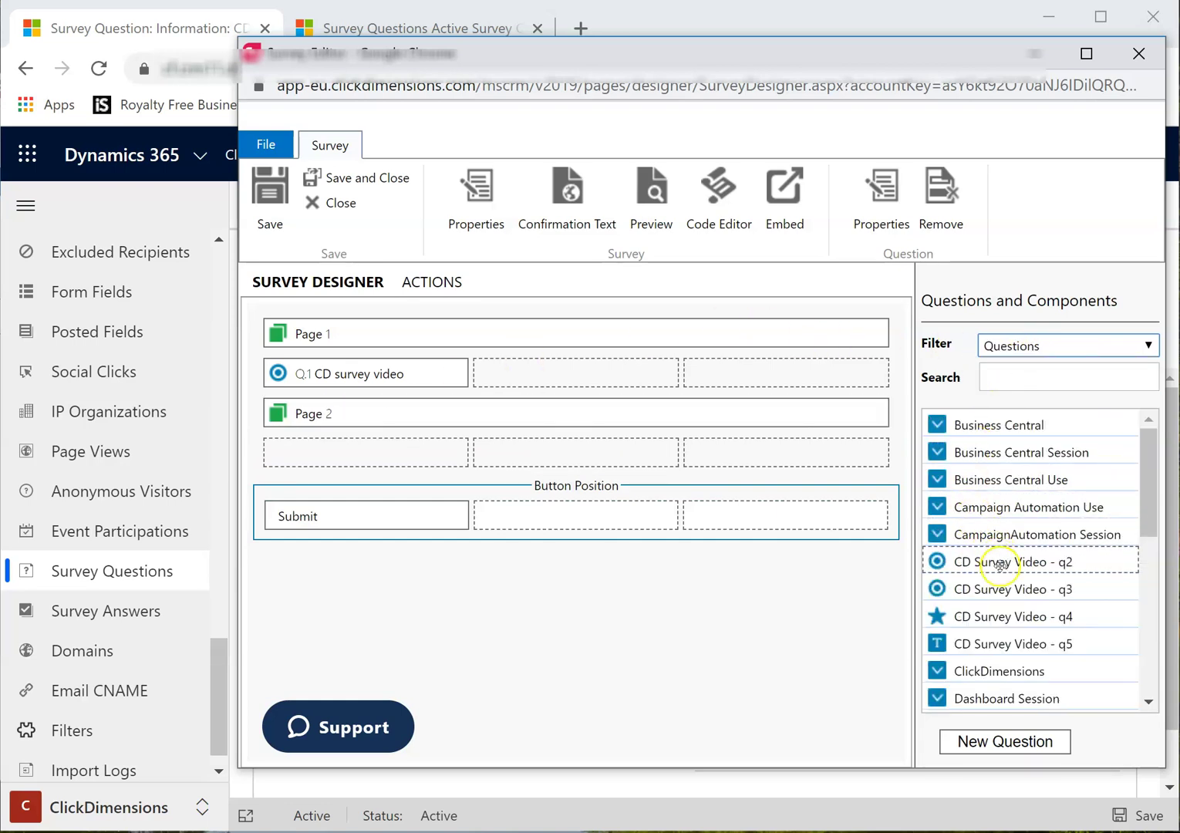
drag(999, 566, 415, 460)
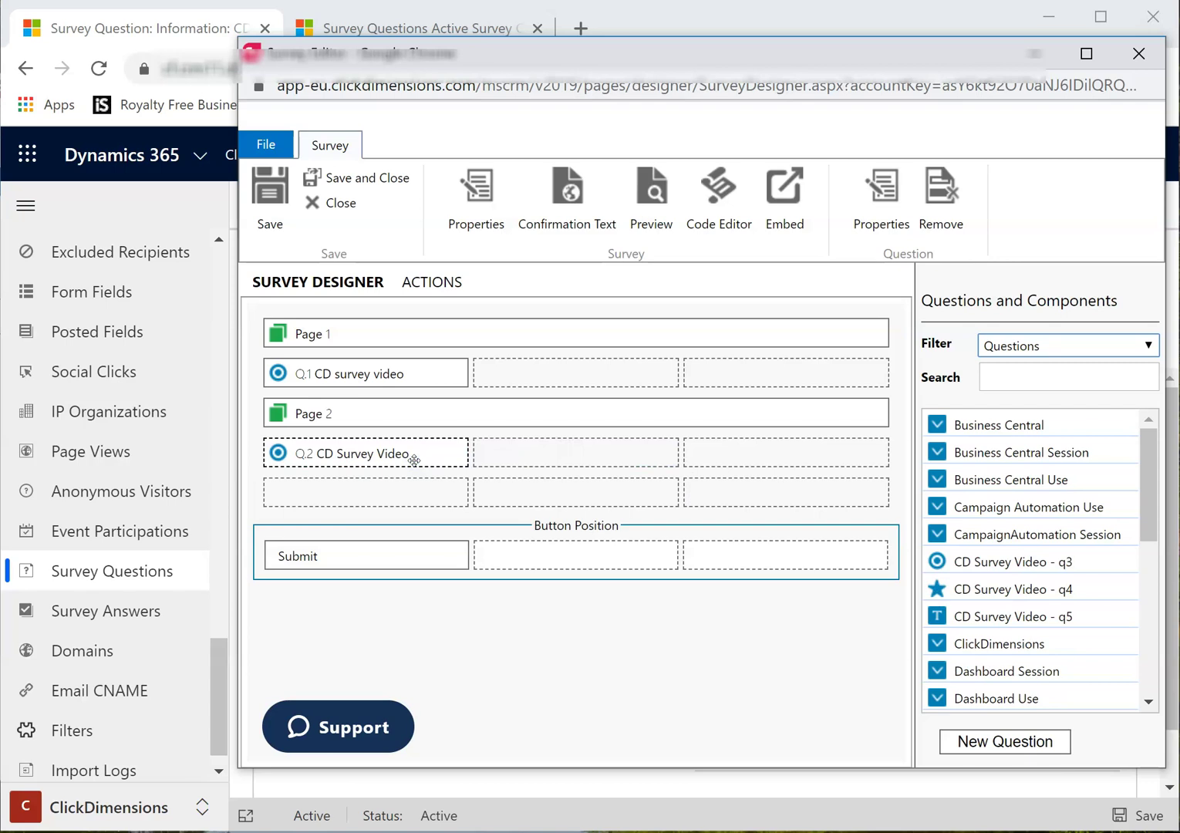
click(760, 614)
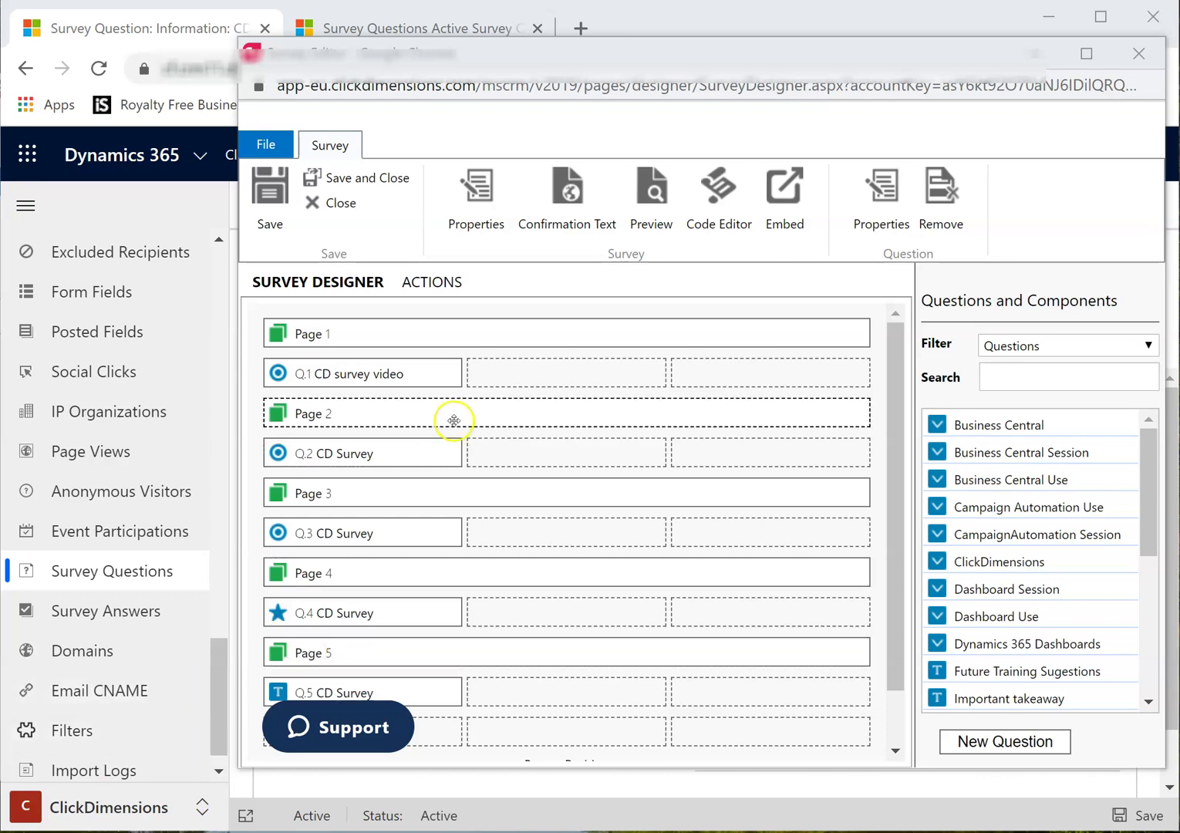
In Q.1's Question Properties, set skip logic sending the answer user to Page 3.
double_click(407, 376)
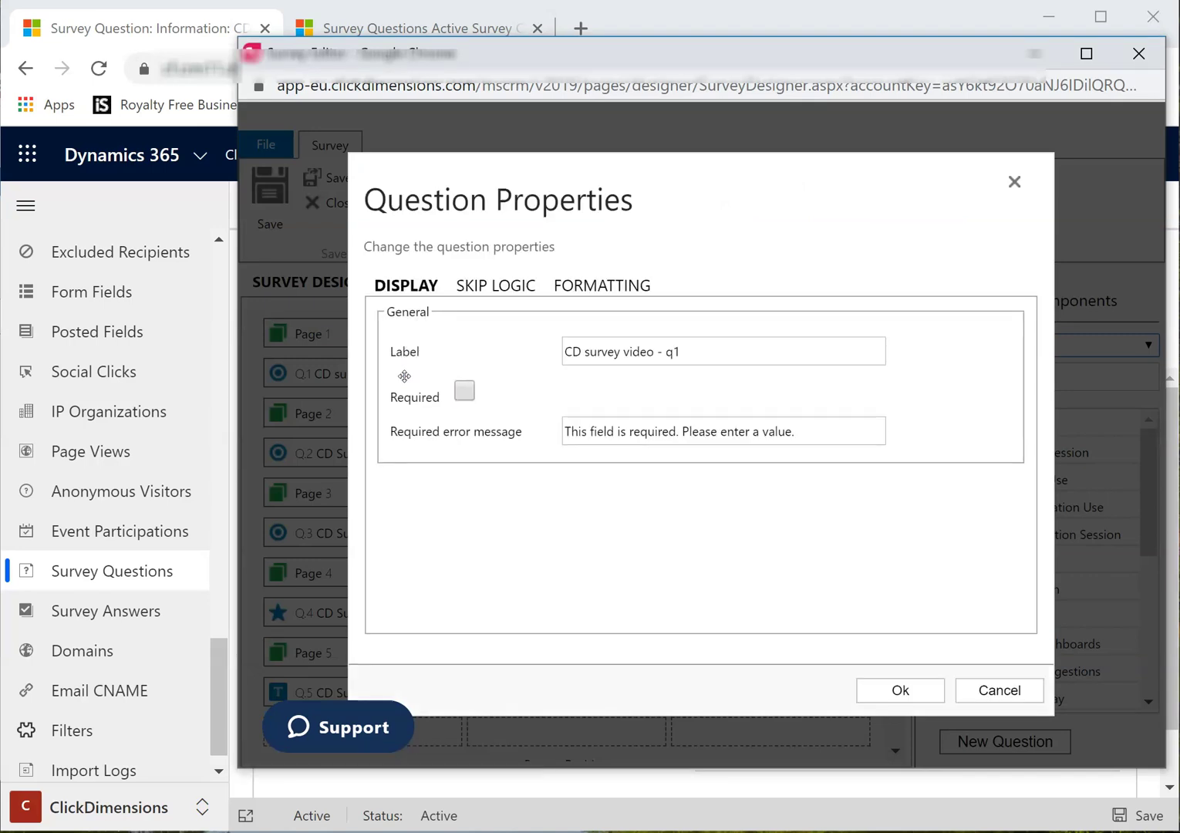
click(493, 286)
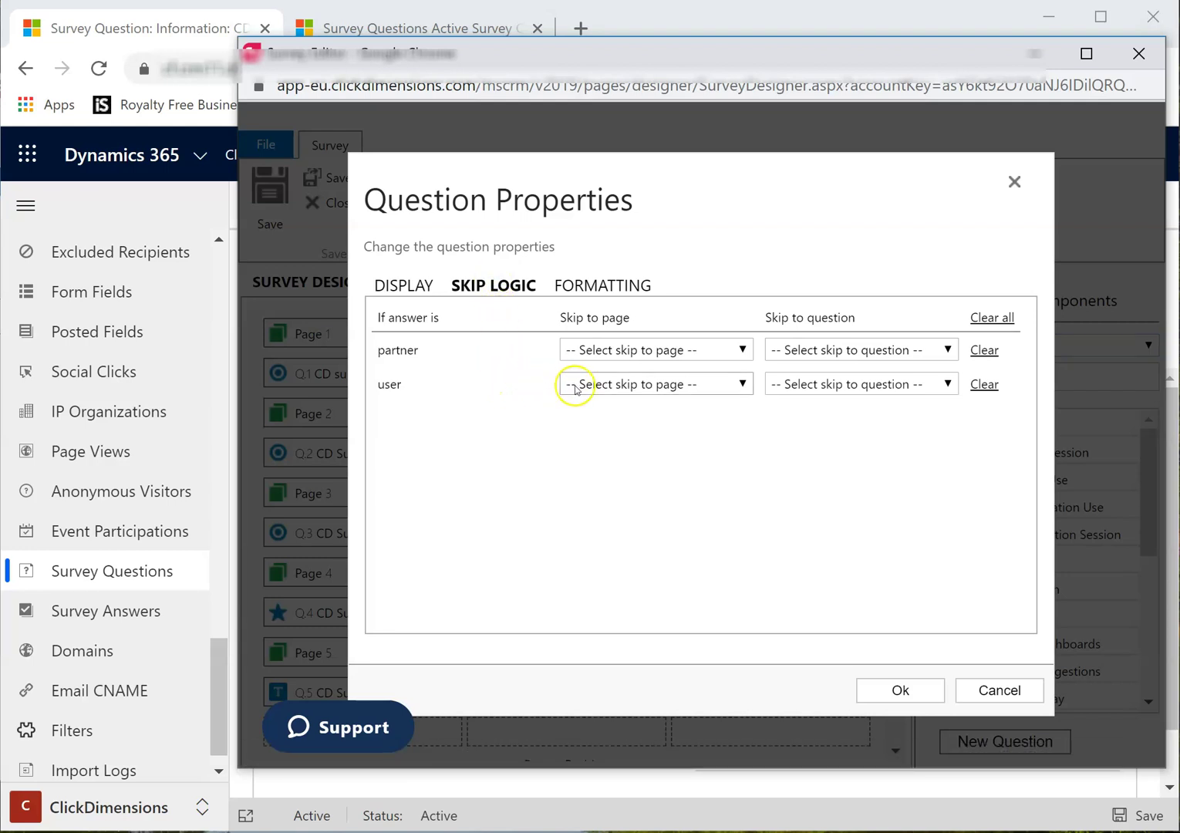
click(632, 385)
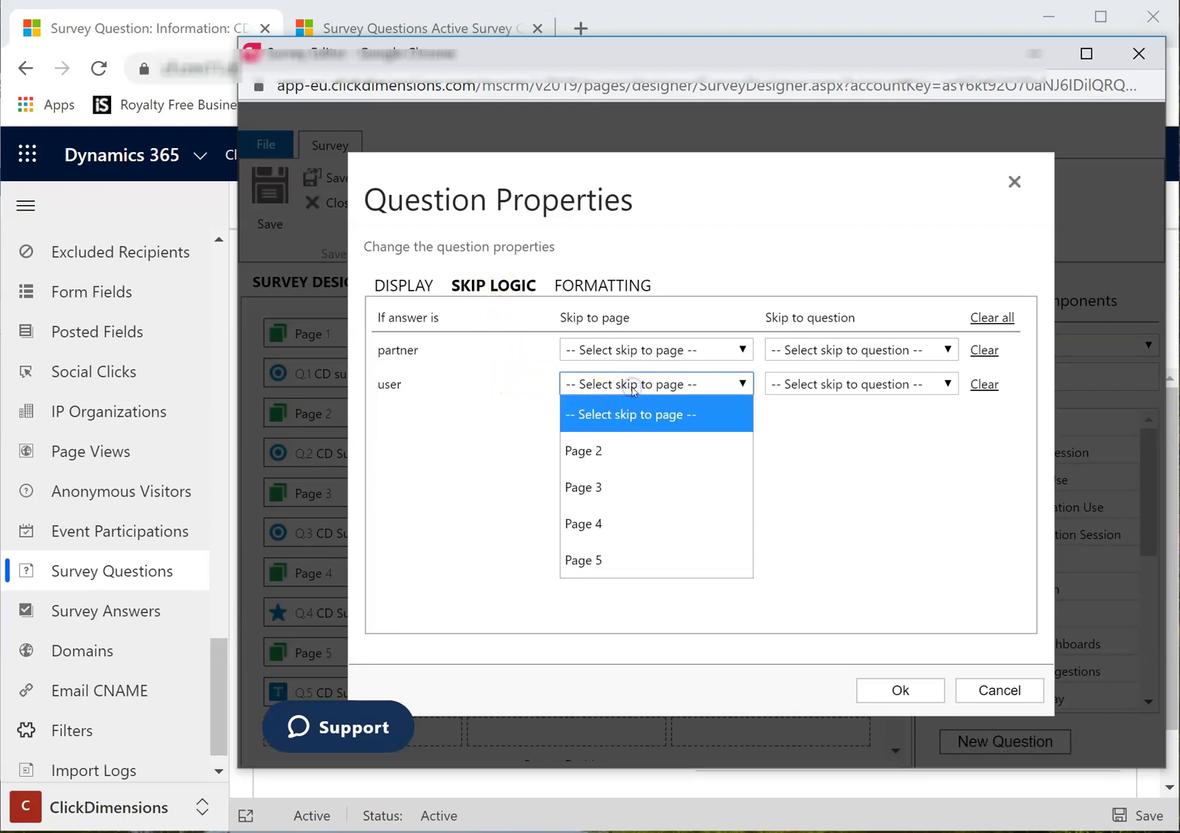
click(605, 487)
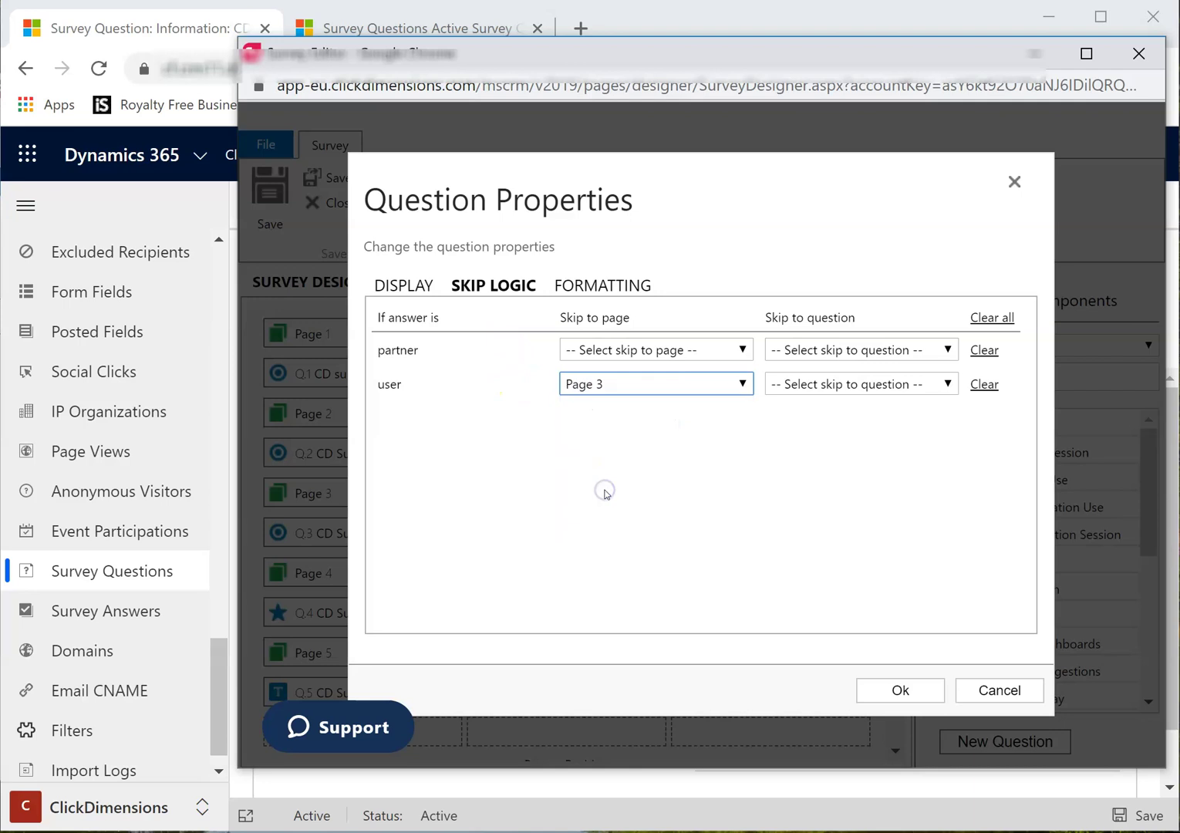
click(896, 690)
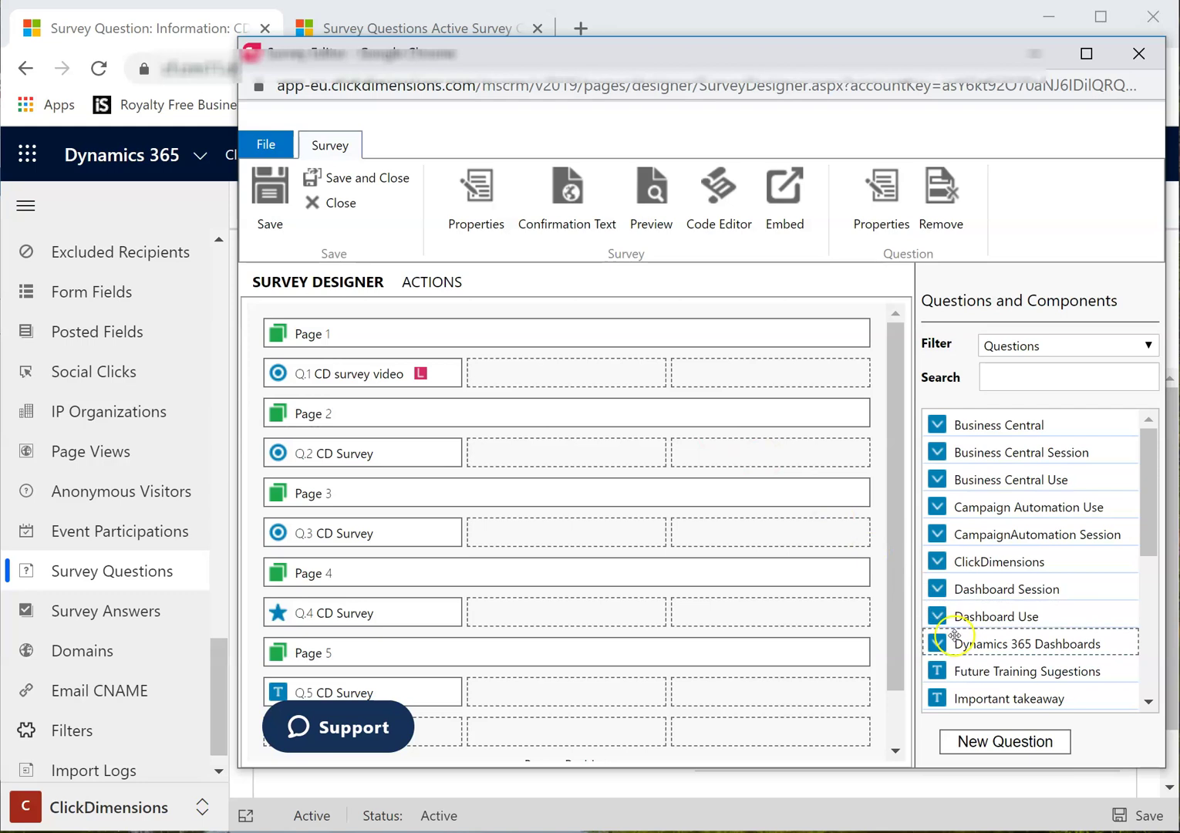
Filter to Survey Components, place a Google Captcha in the row below Q.5, and save.
click(1041, 347)
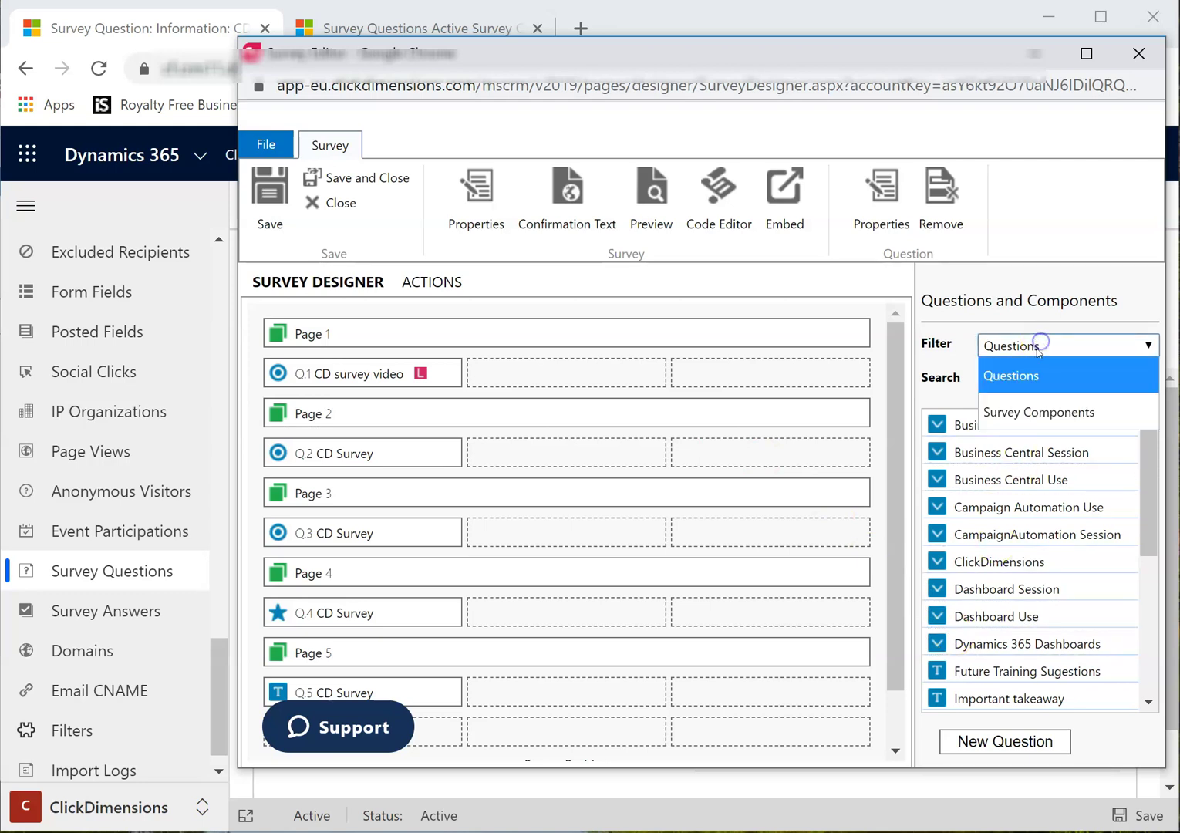
click(1033, 410)
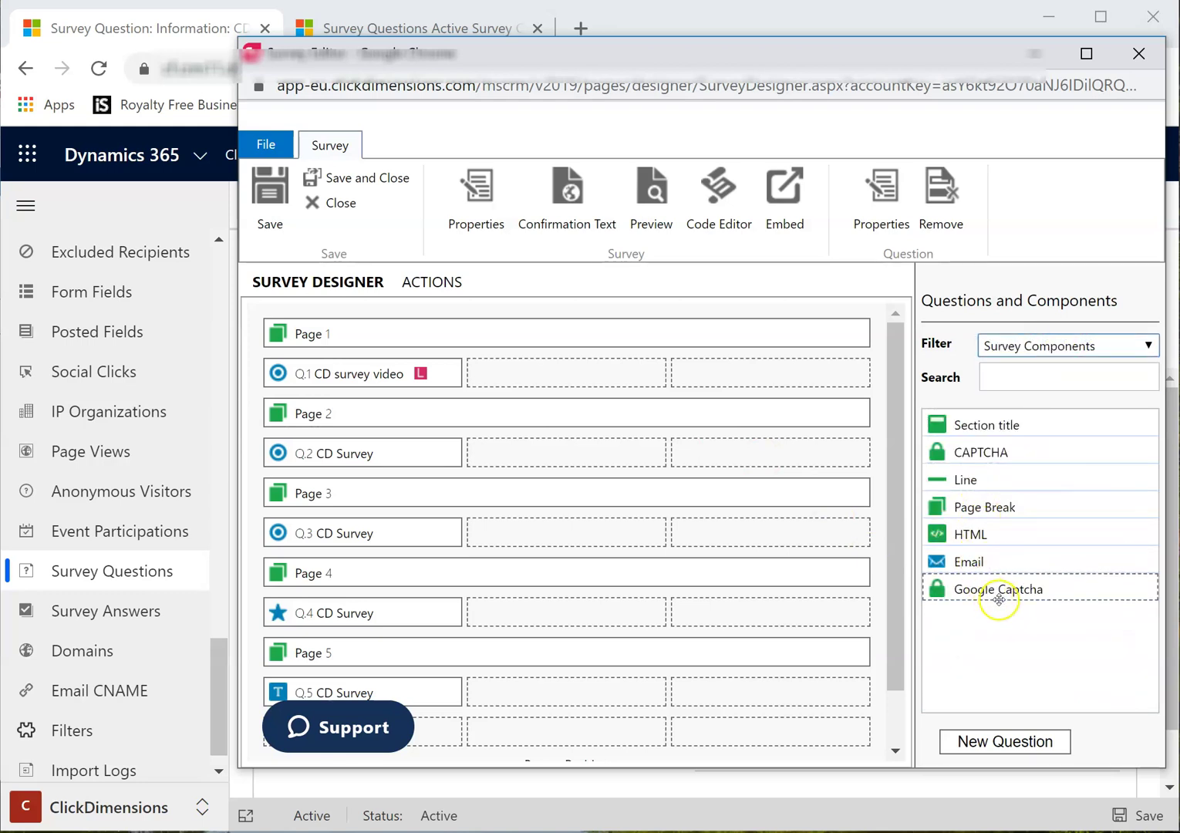
drag(999, 600, 450, 746)
scroll(629, 636, down, 2)
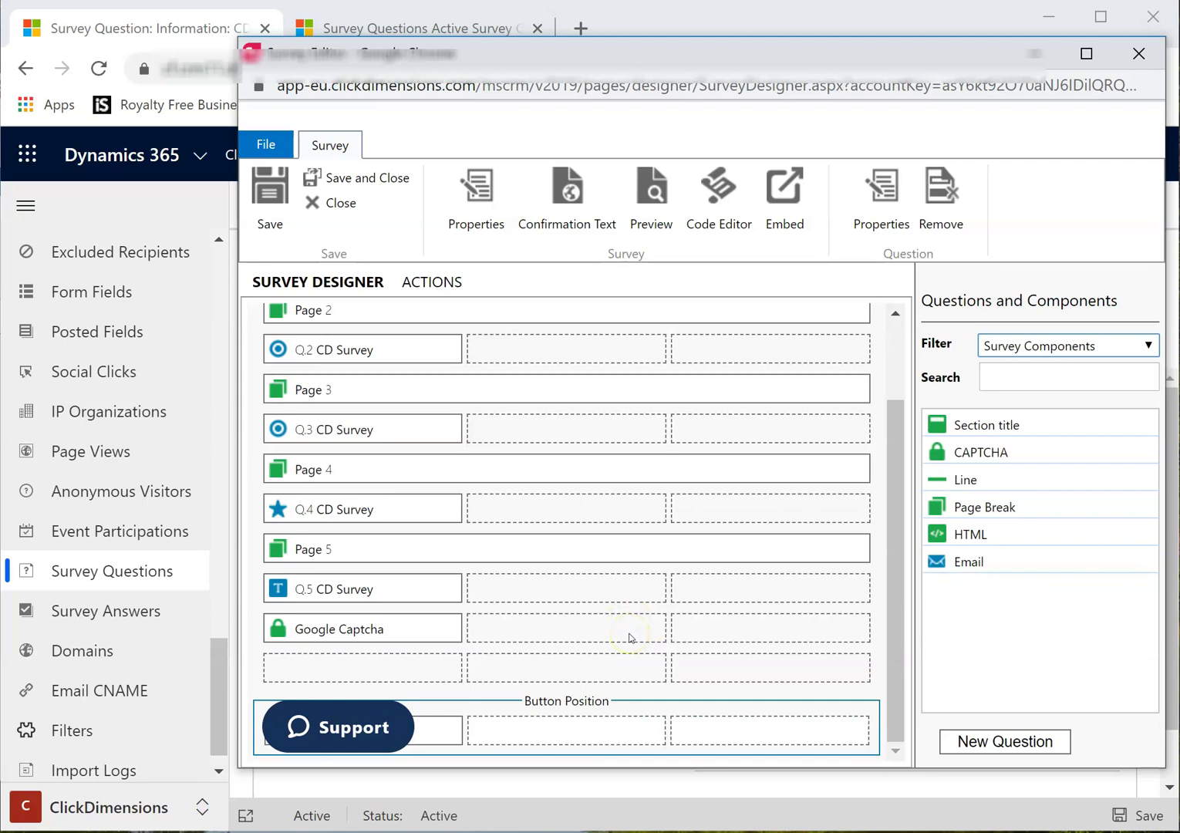
click(270, 191)
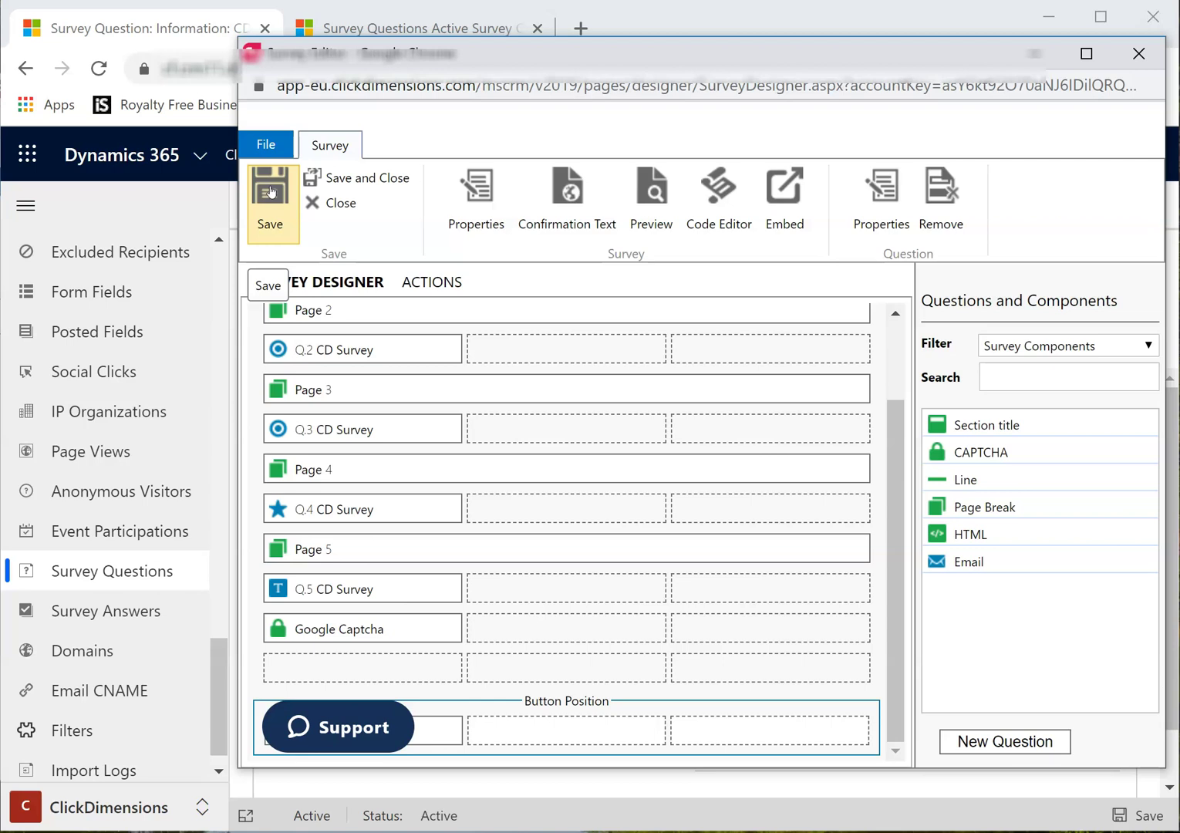
Set the Response HTML confirmation text to 'Thank you for your submission' and save the survey.
click(586, 193)
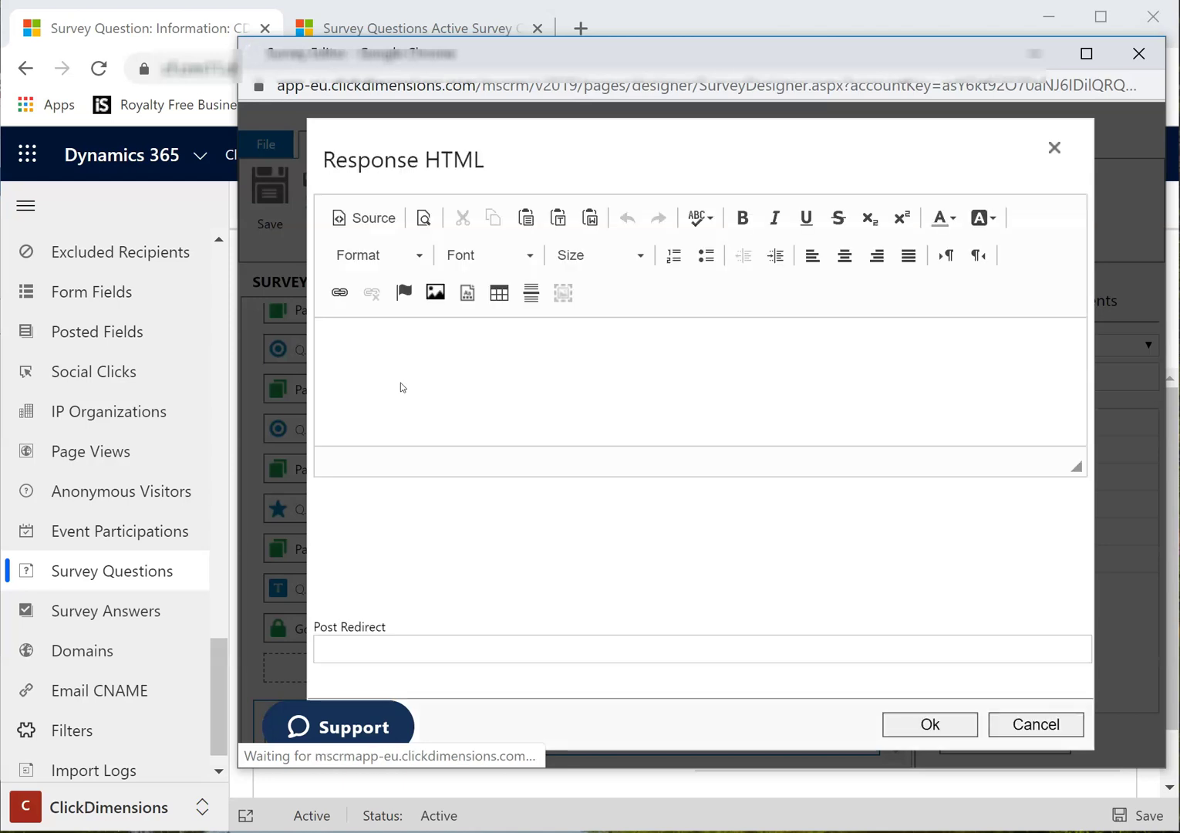
click(400, 384)
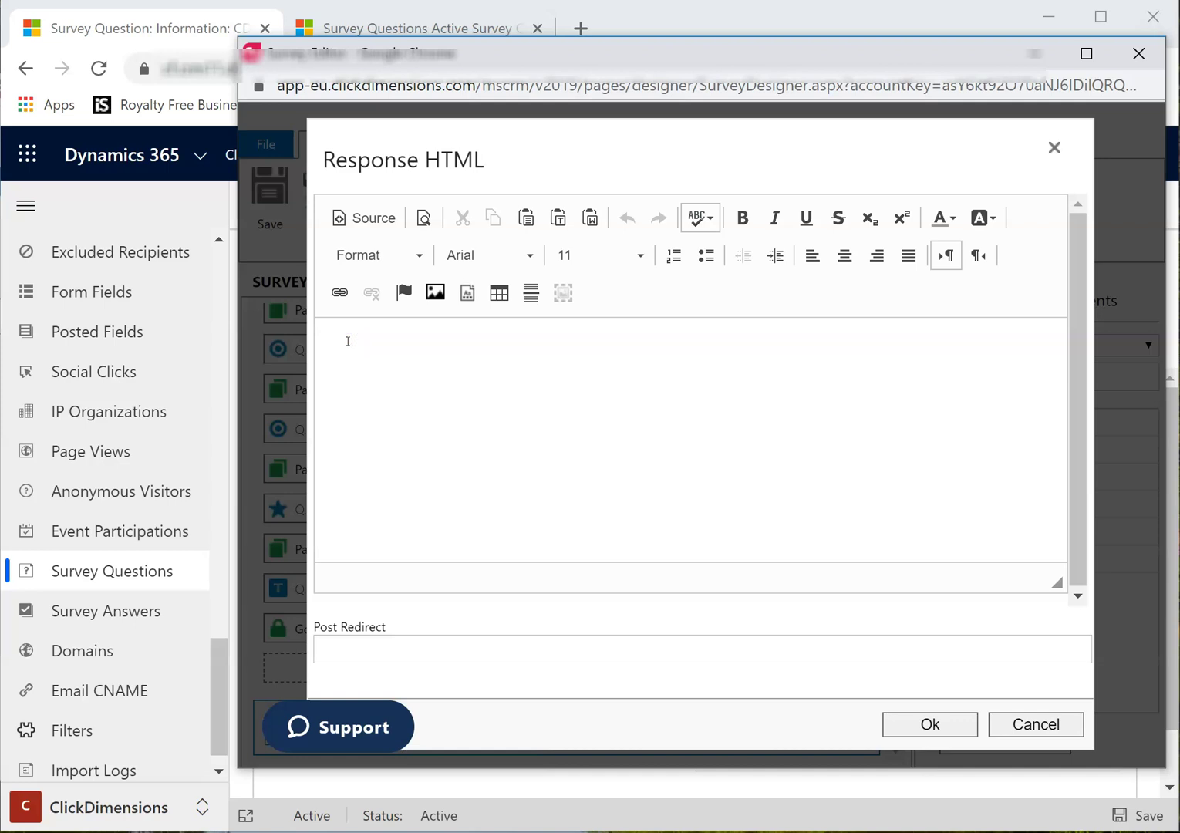
text(Thank you for your s)
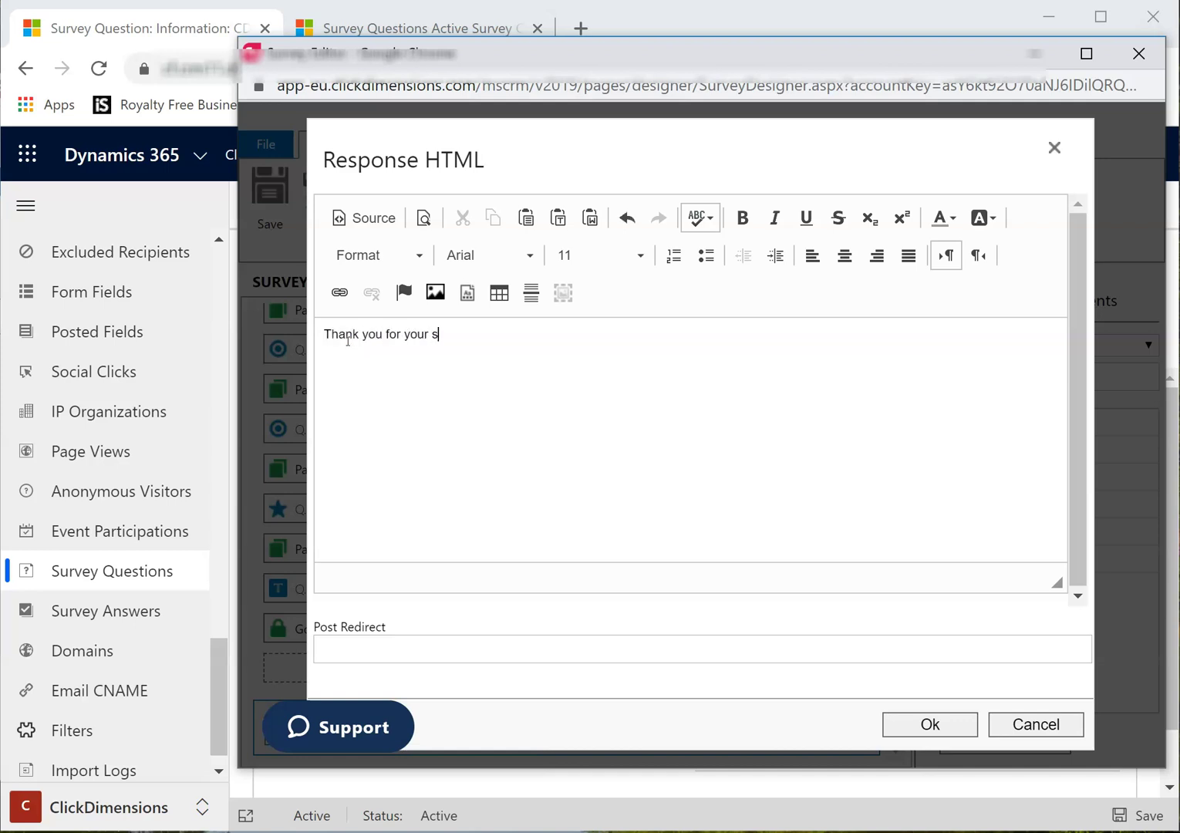
text(ubmission)
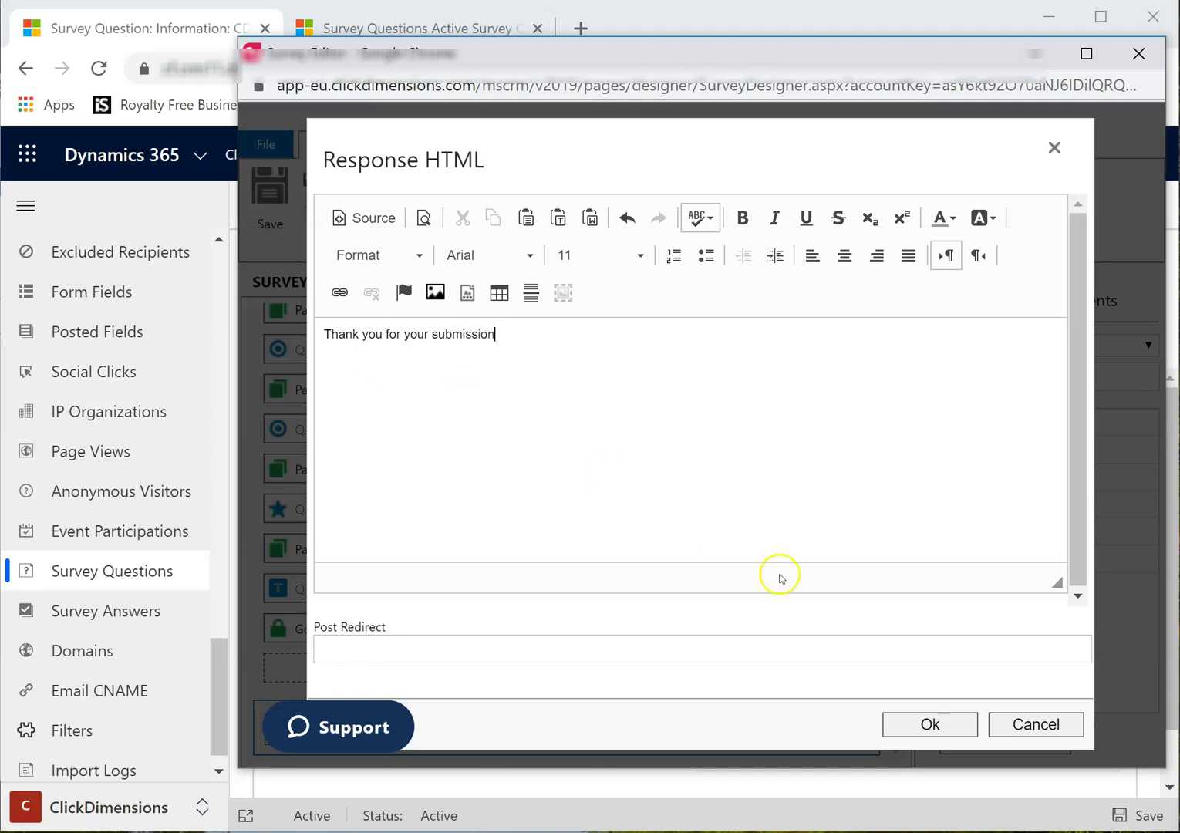
click(928, 725)
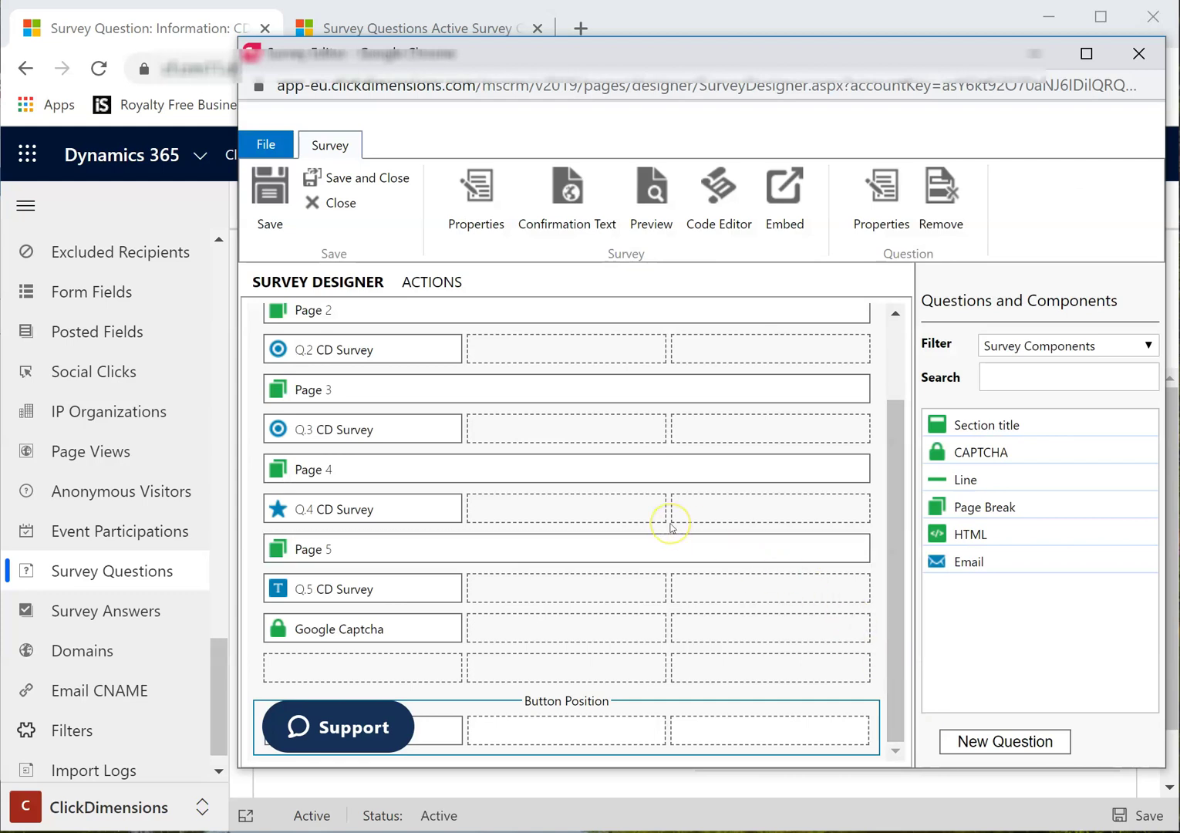
click(272, 197)
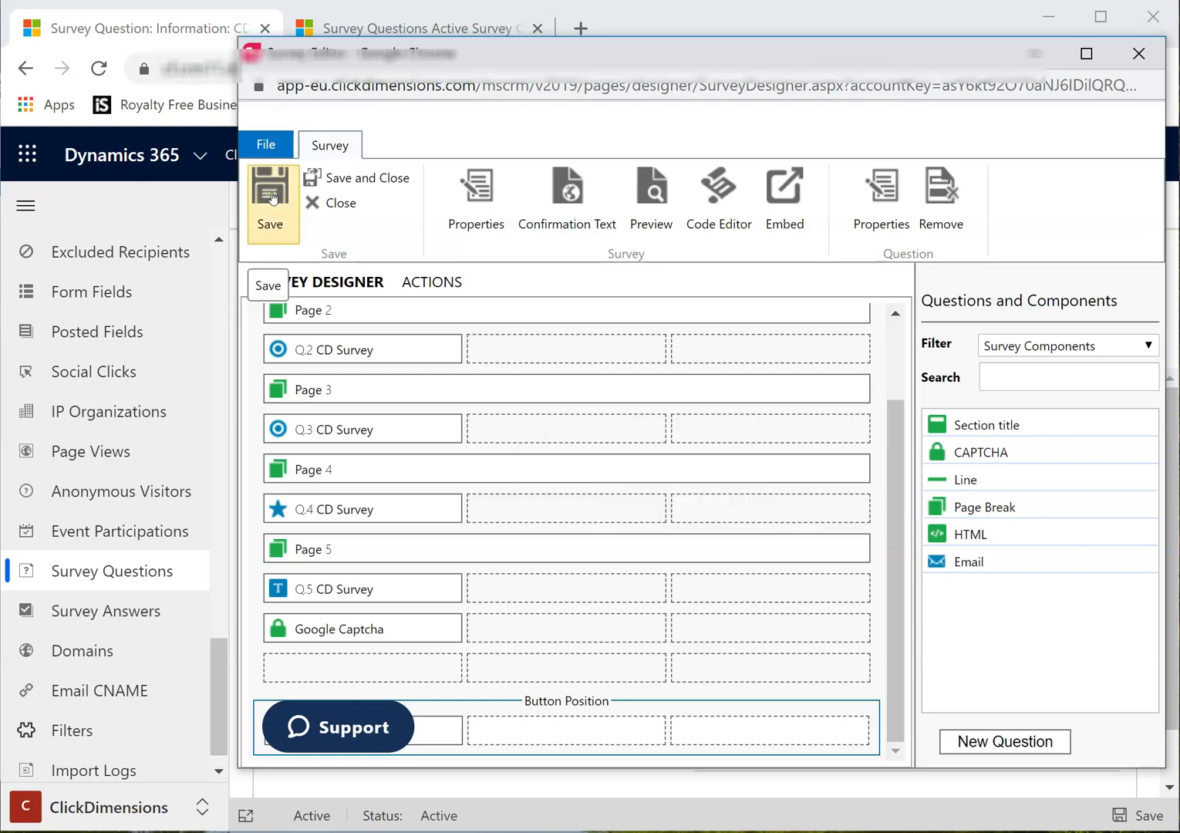
click(653, 202)
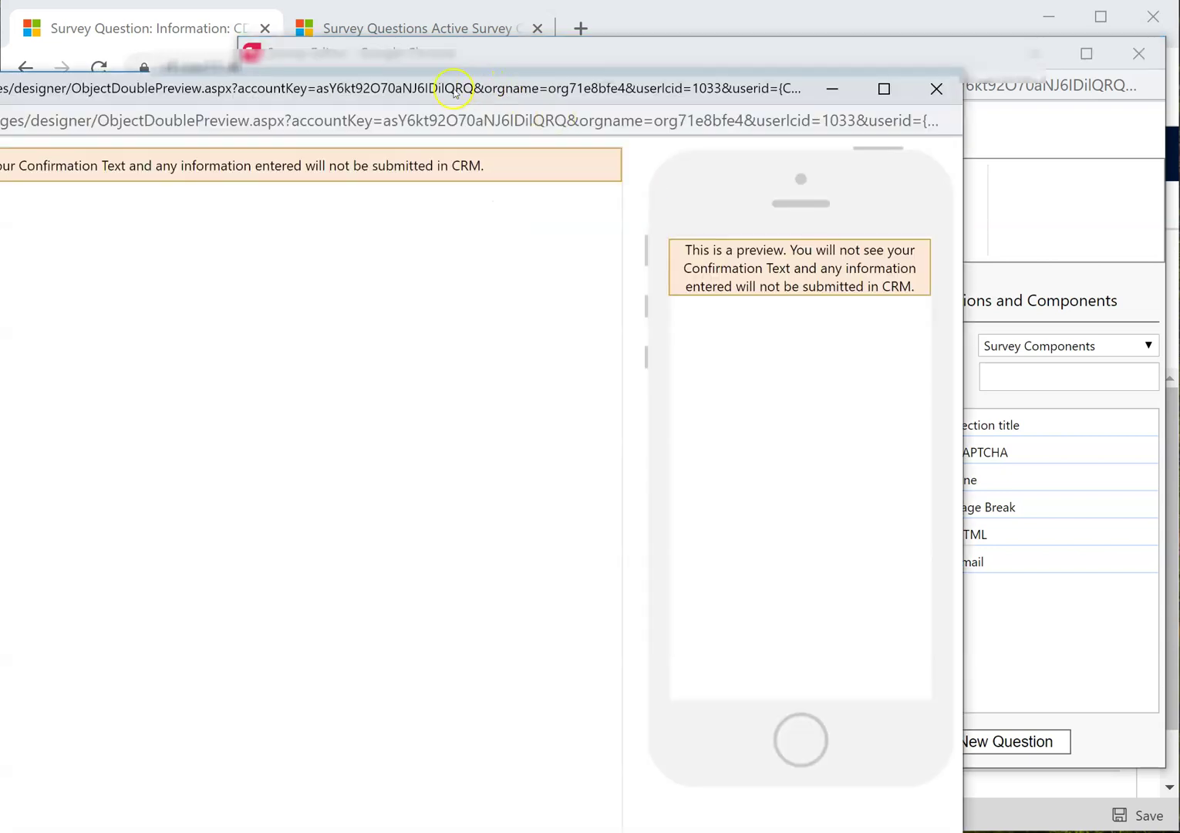
drag(425, 97, 634, 43)
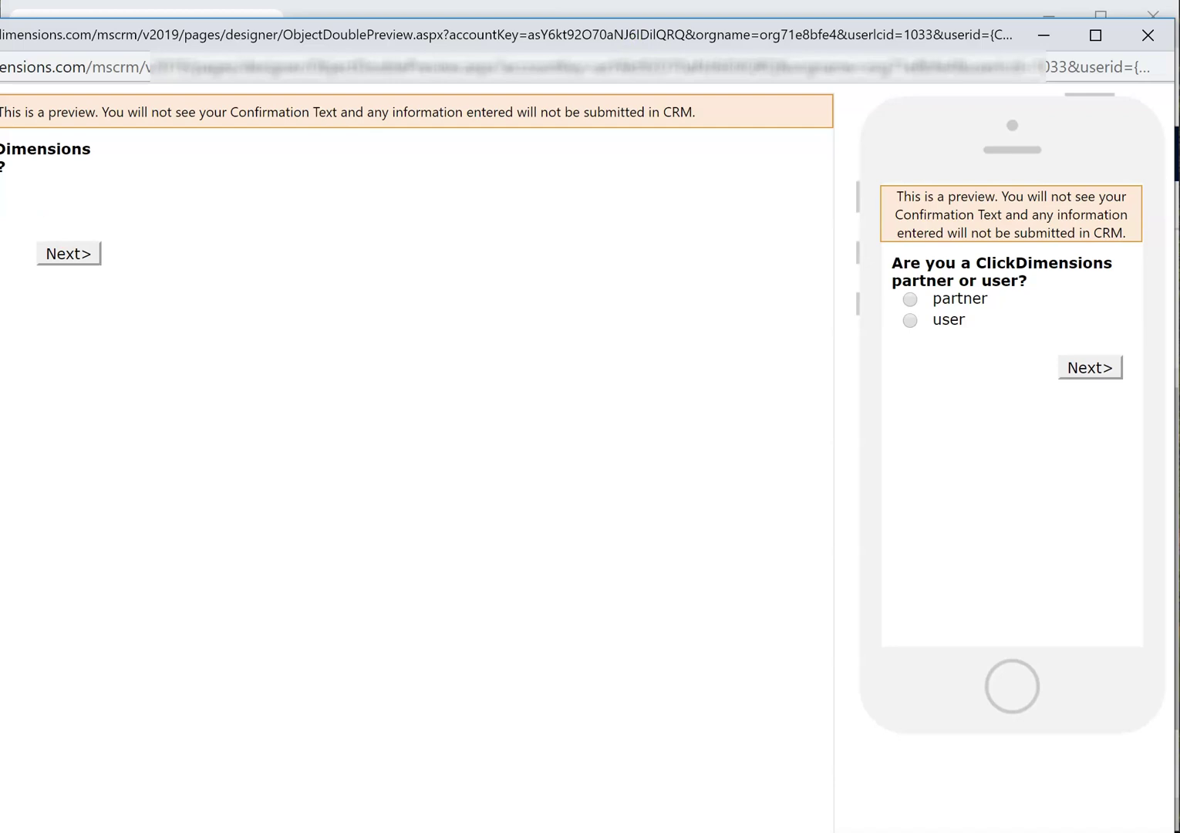
drag(0, 263, 39, 263)
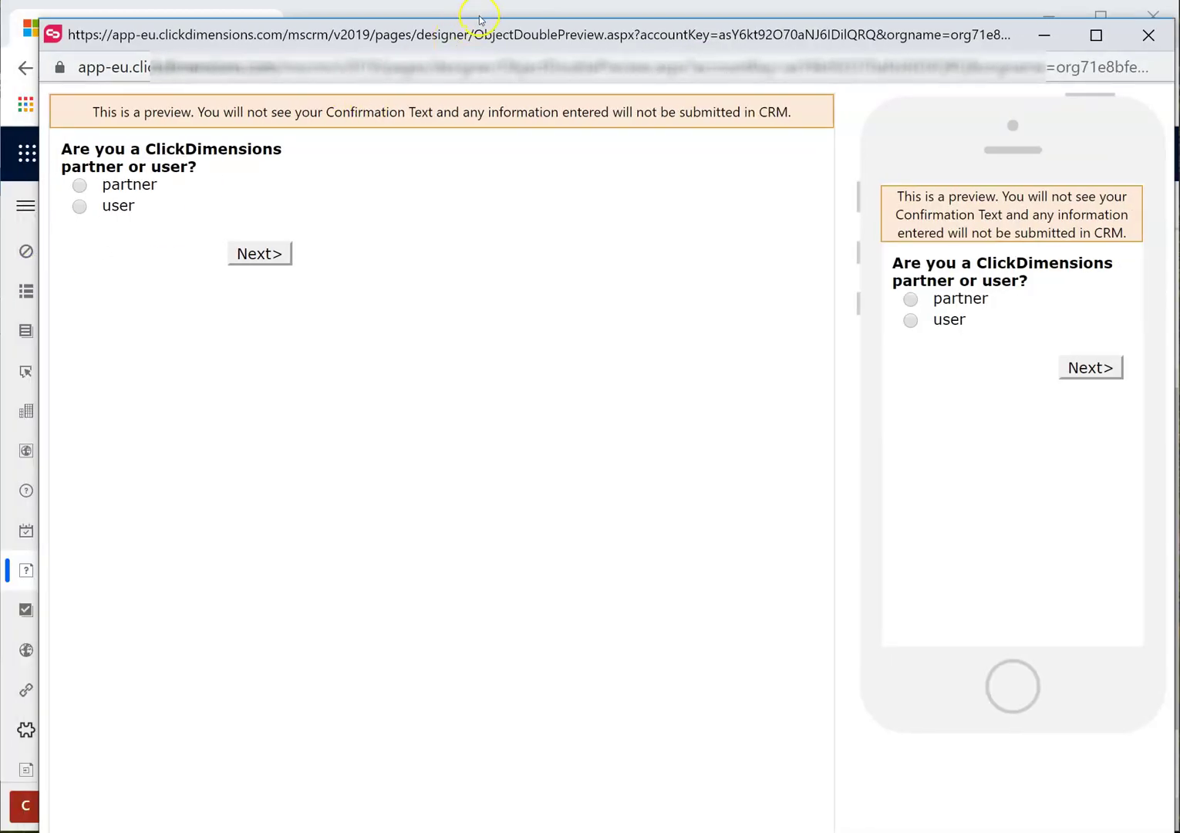
drag(478, 19, 491, 43)
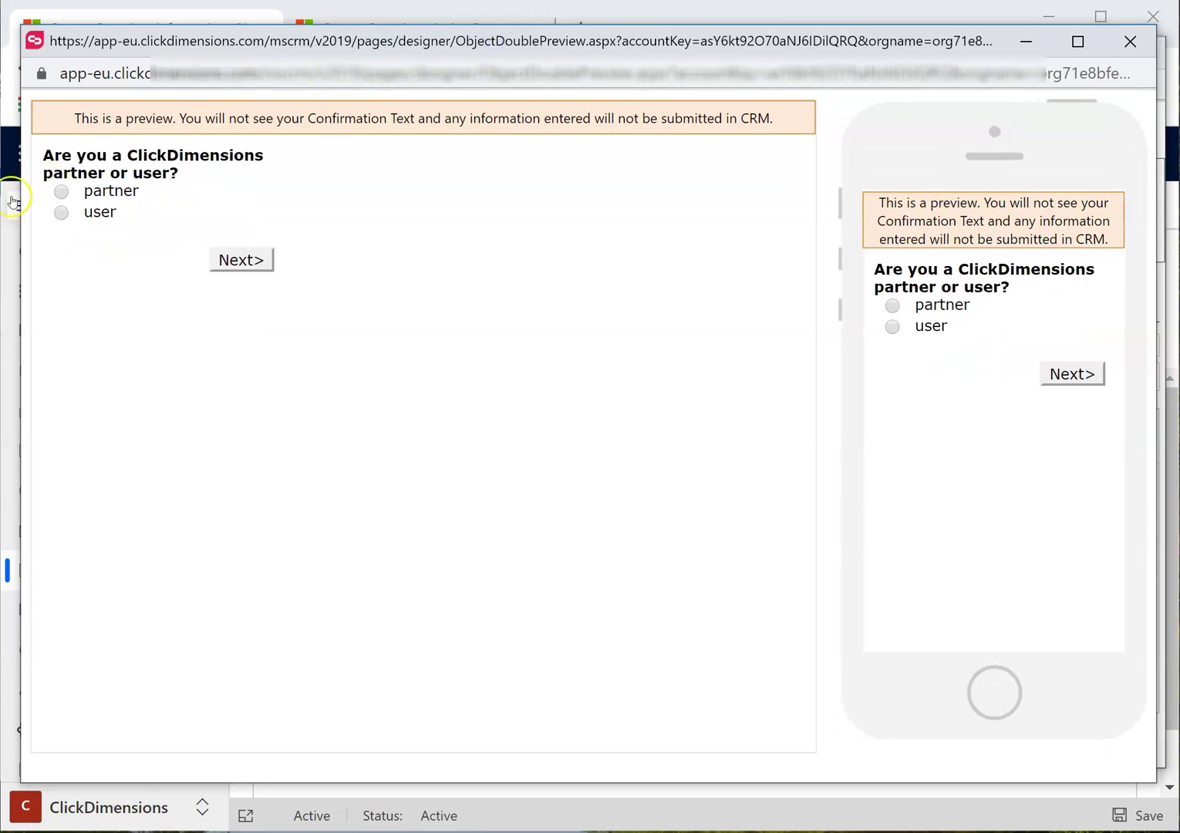
click(64, 193)
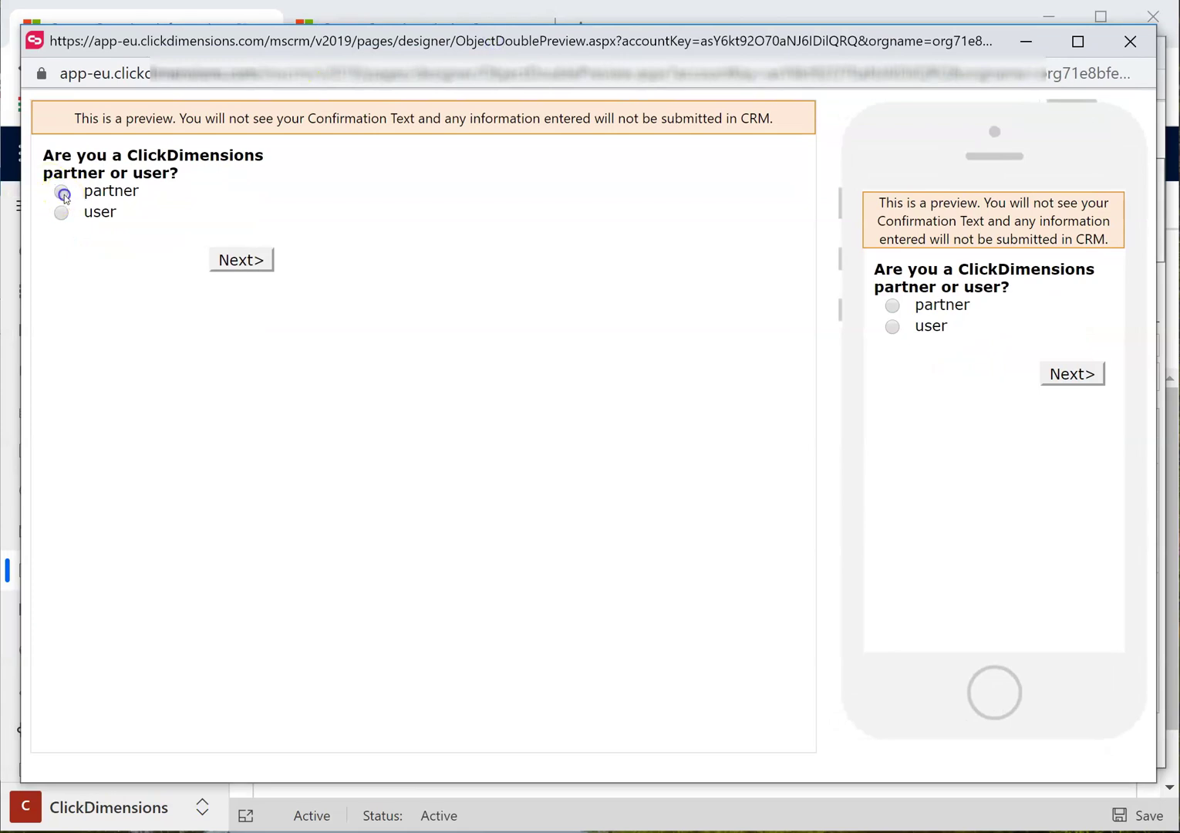
click(247, 265)
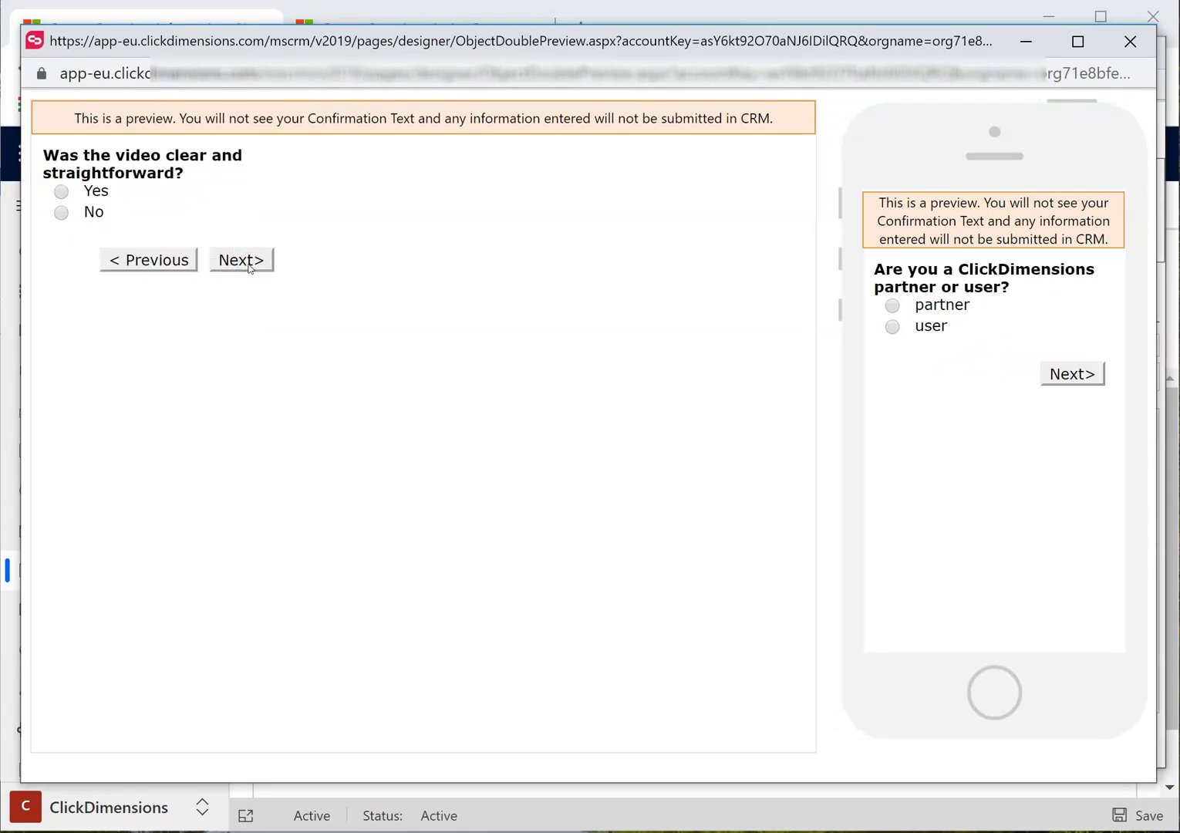
click(159, 261)
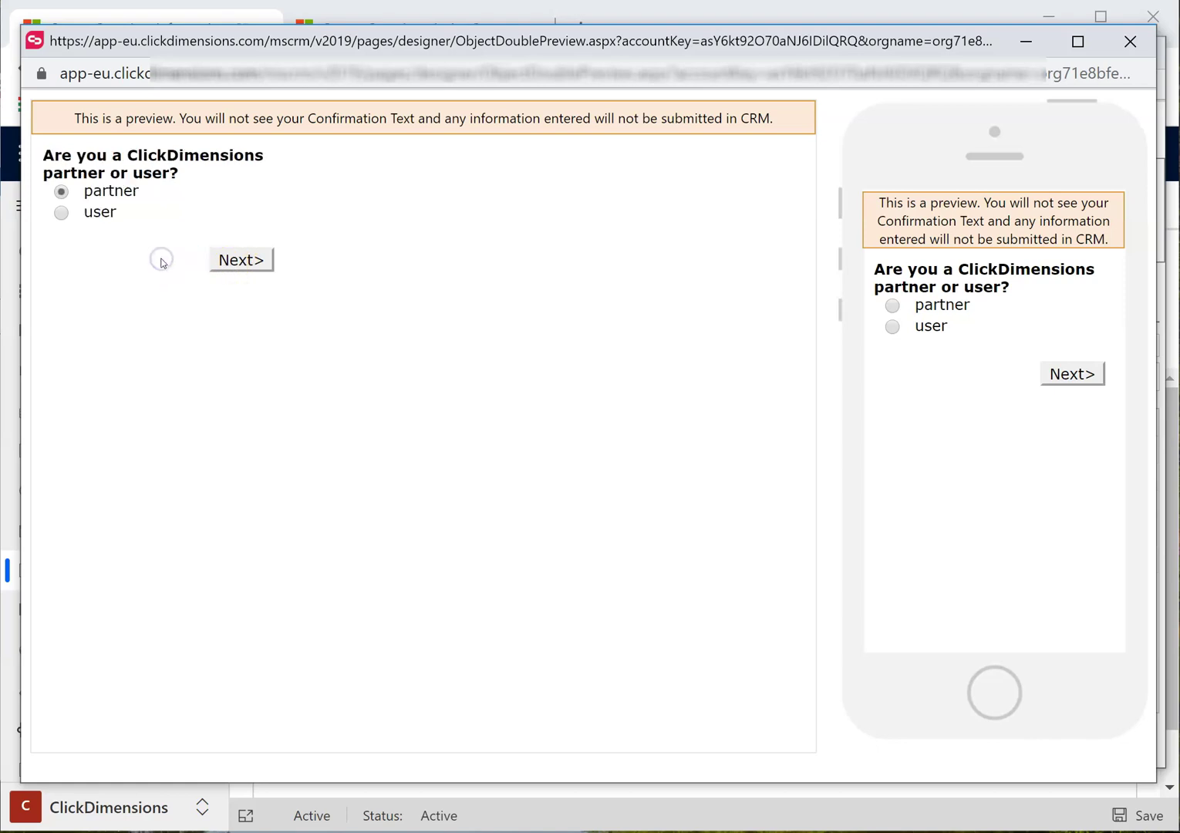
click(61, 212)
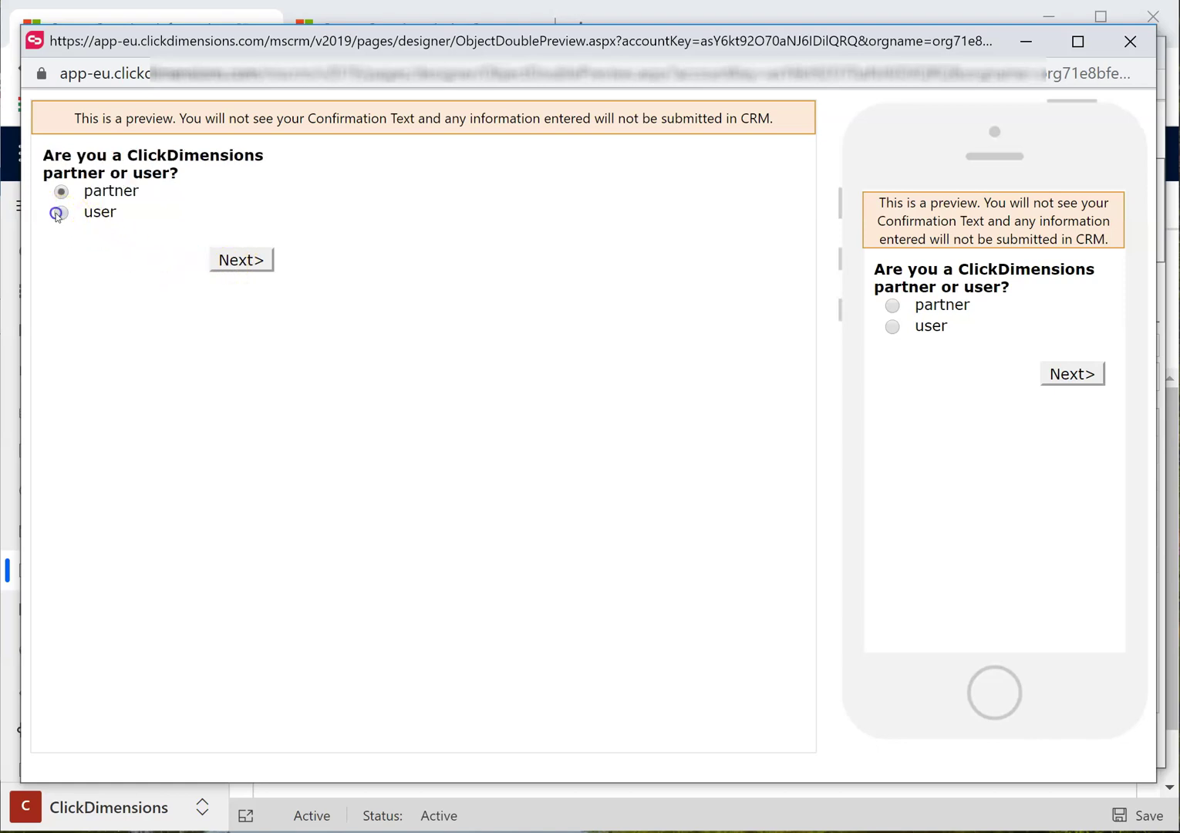
click(224, 261)
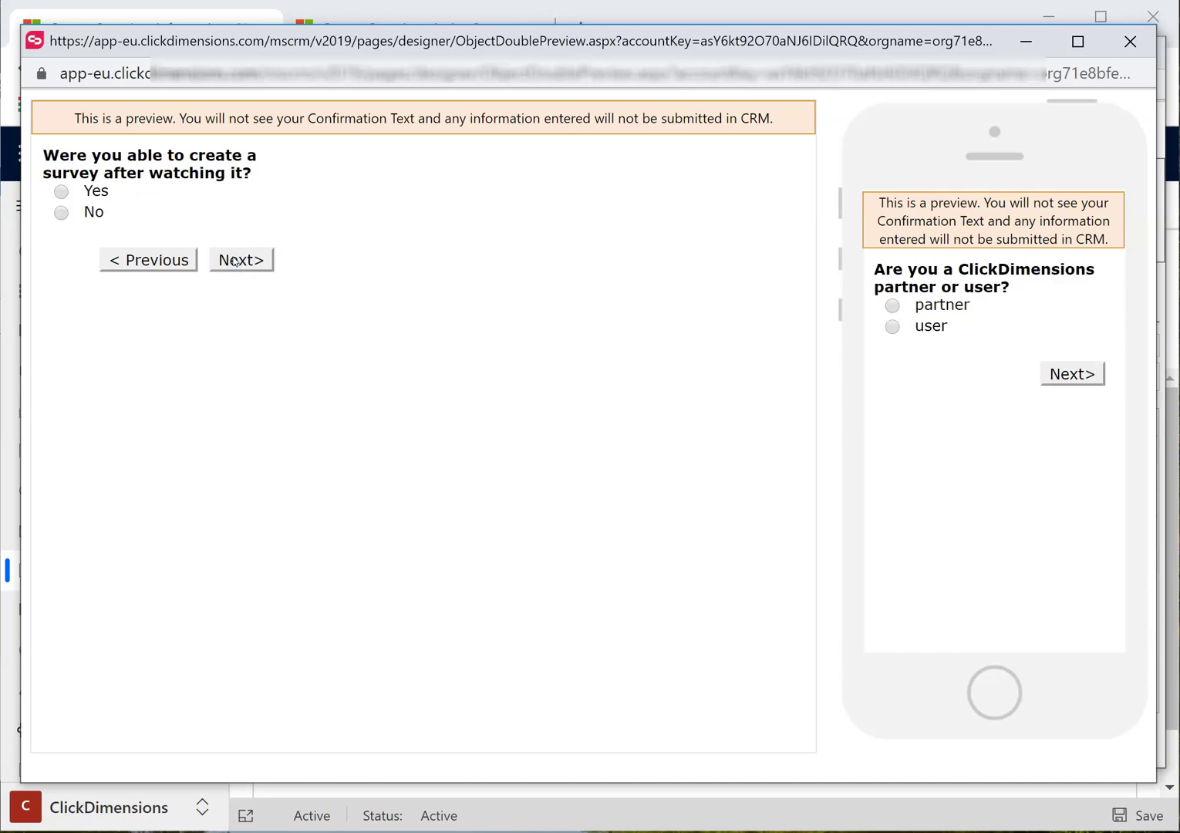
click(61, 191)
click(230, 260)
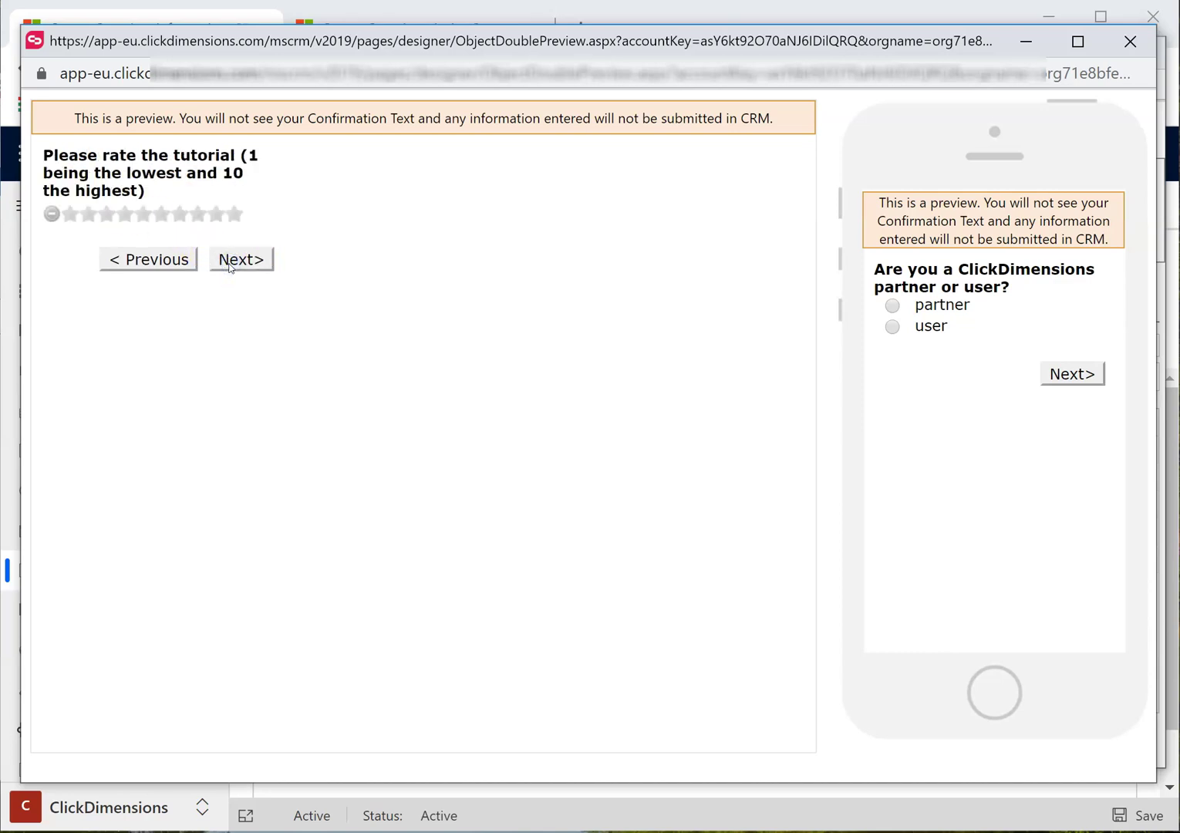
click(236, 215)
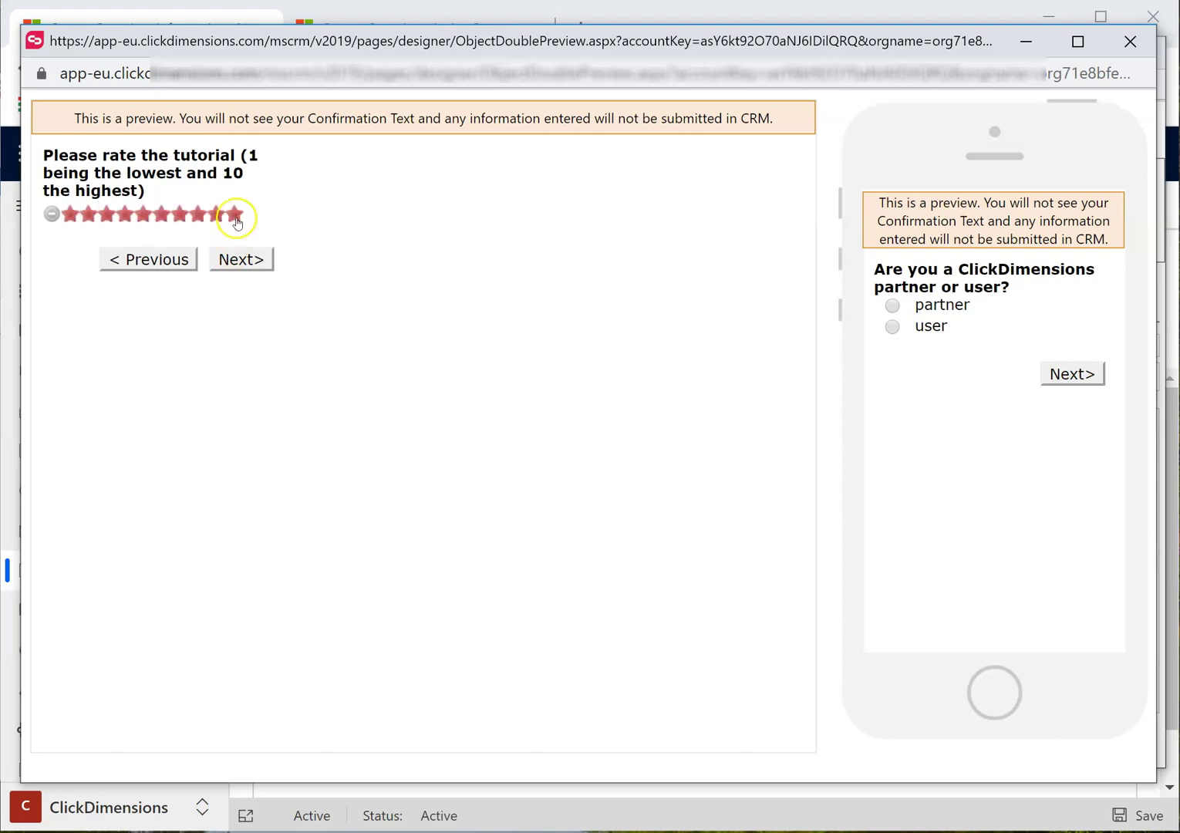
click(236, 217)
click(256, 259)
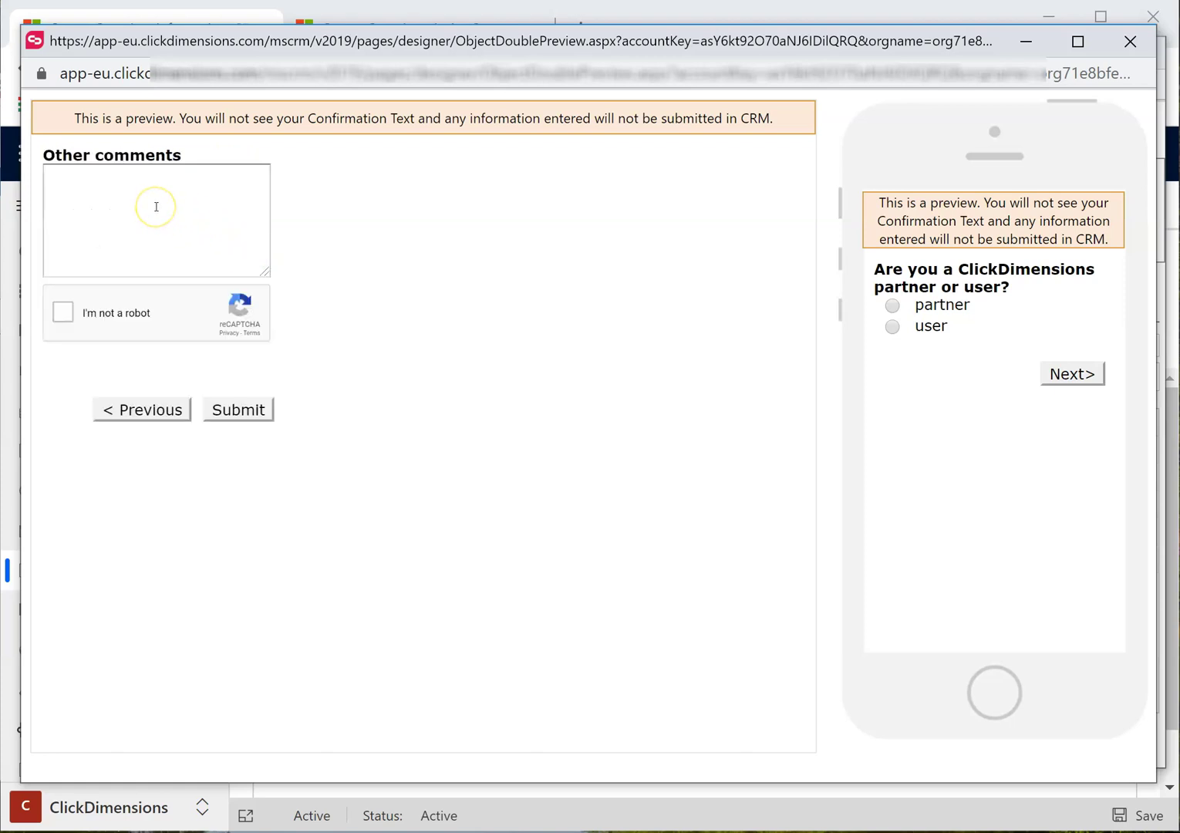
click(156, 206)
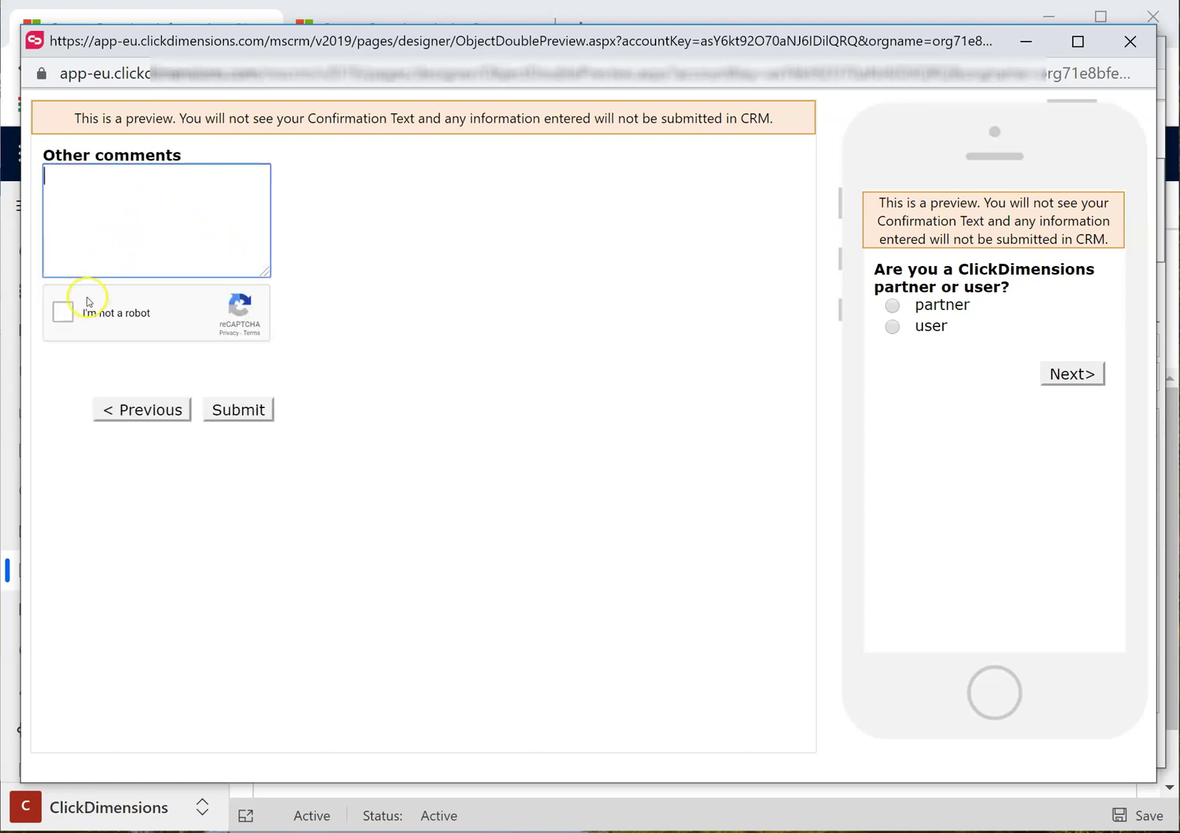
click(61, 311)
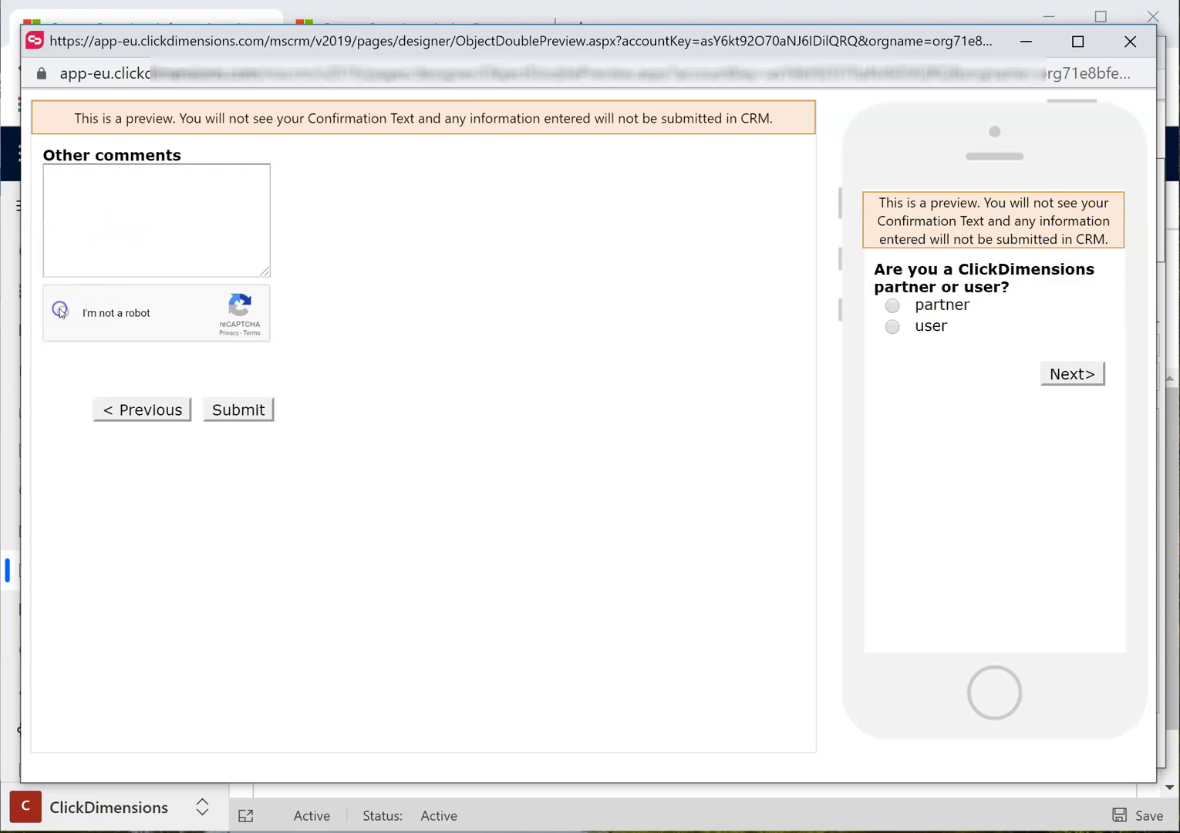
click(233, 411)
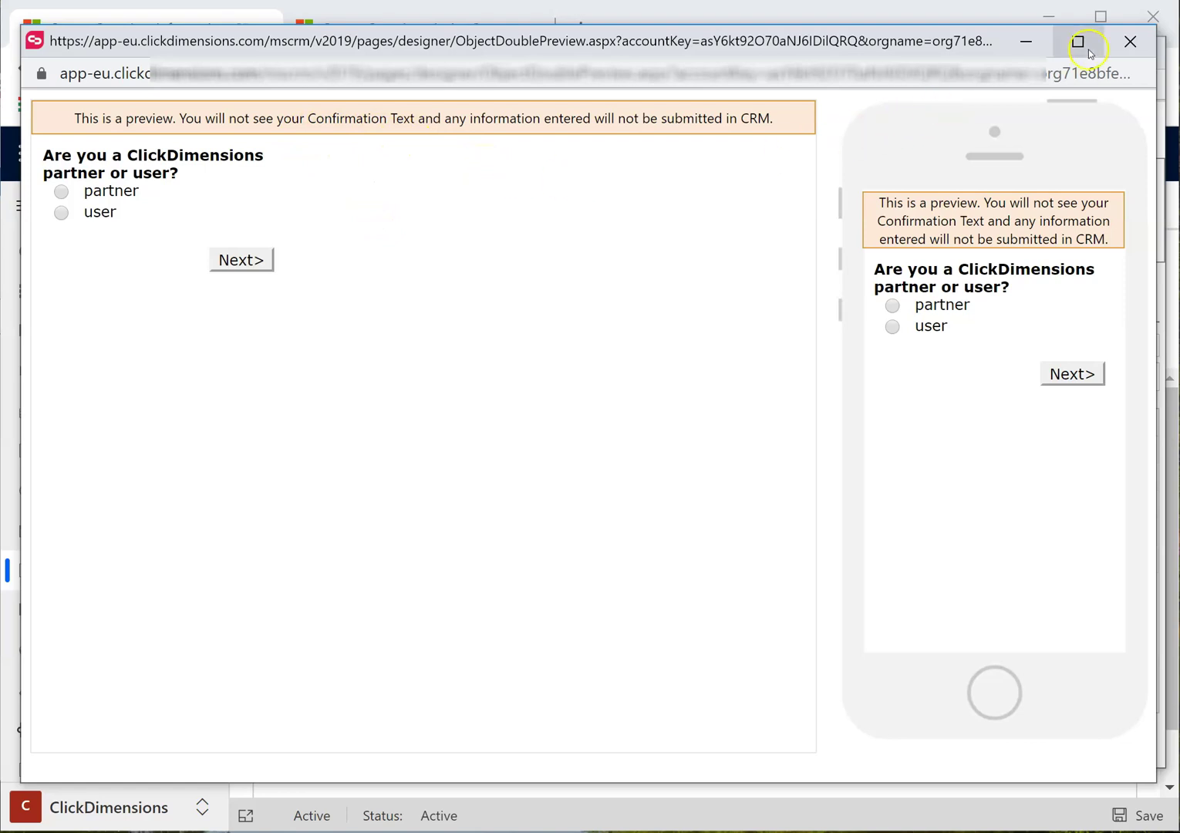
click(1130, 43)
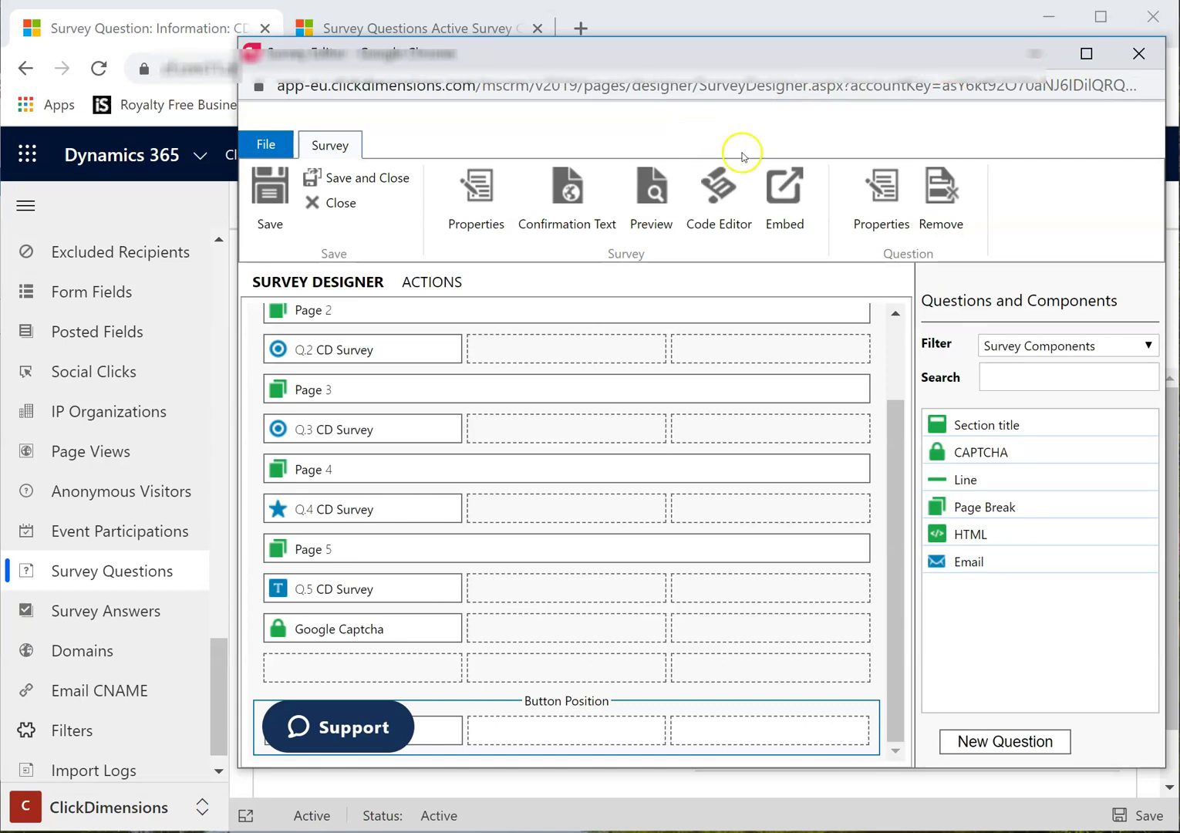
click(784, 195)
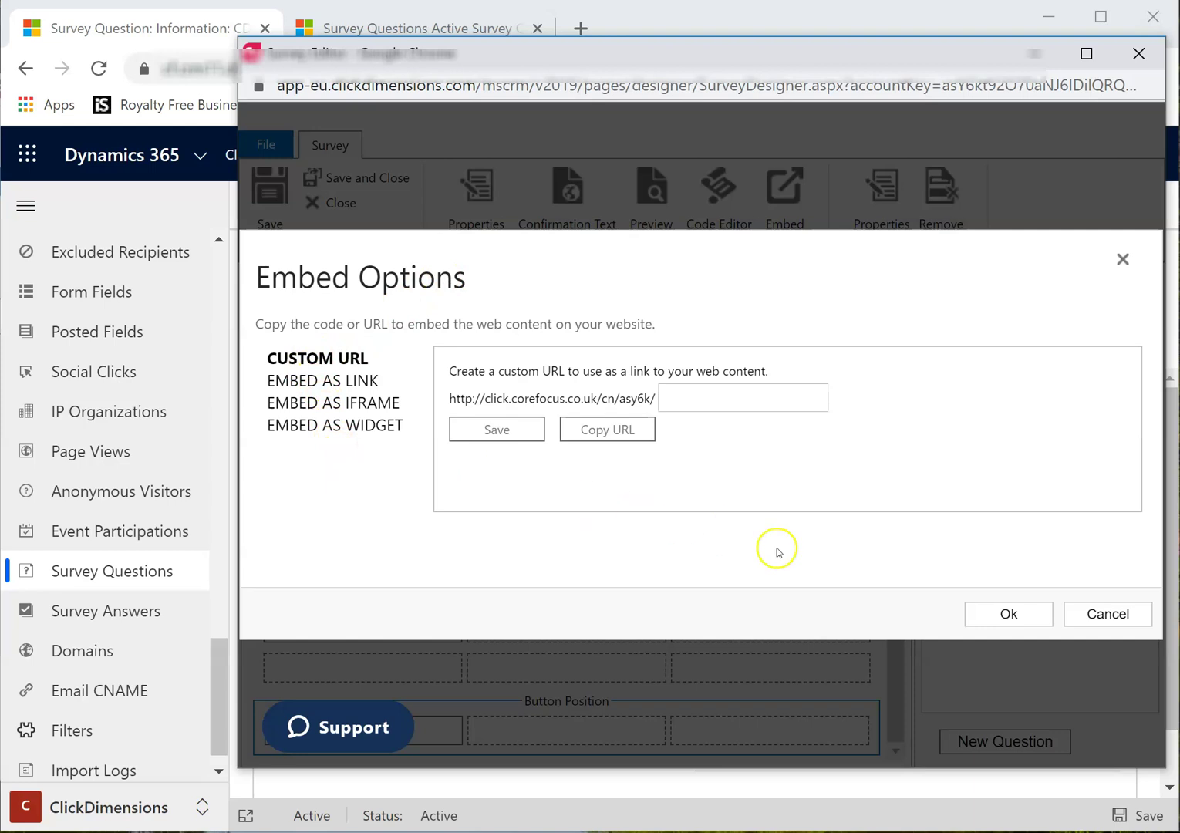
click(1120, 613)
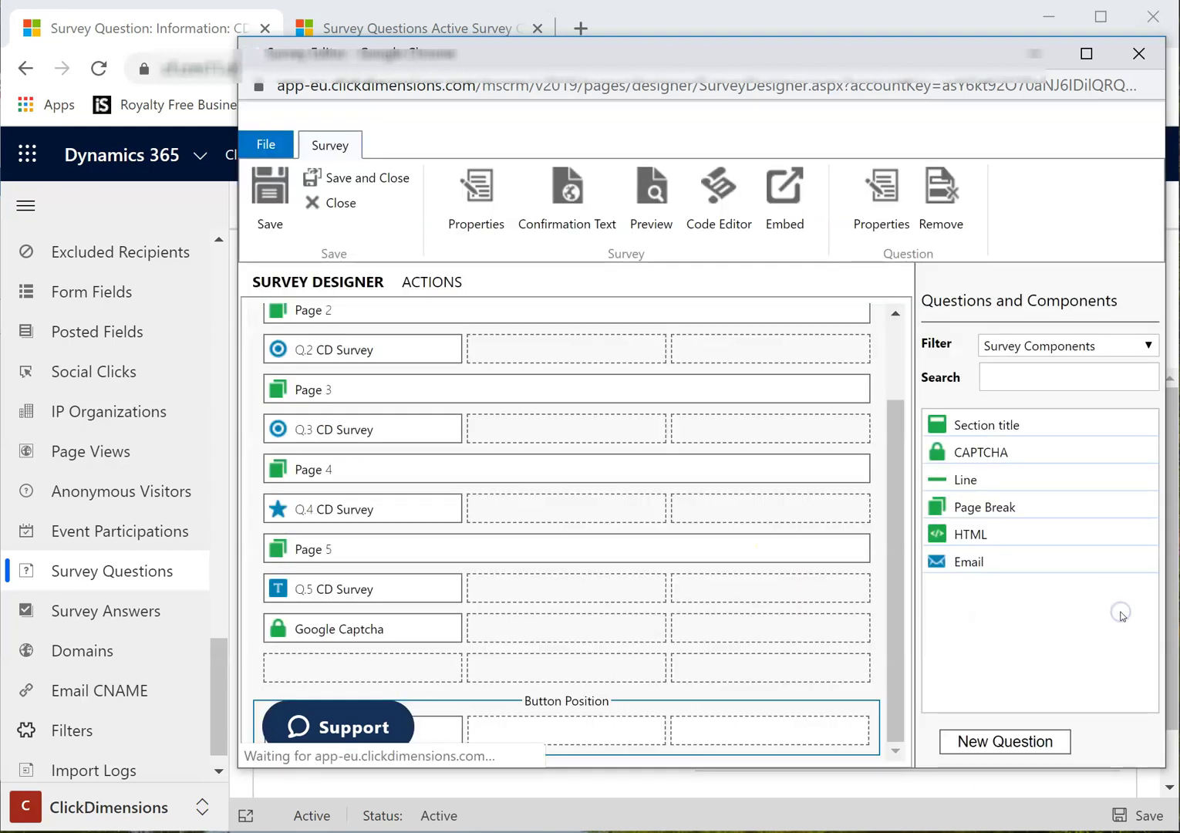